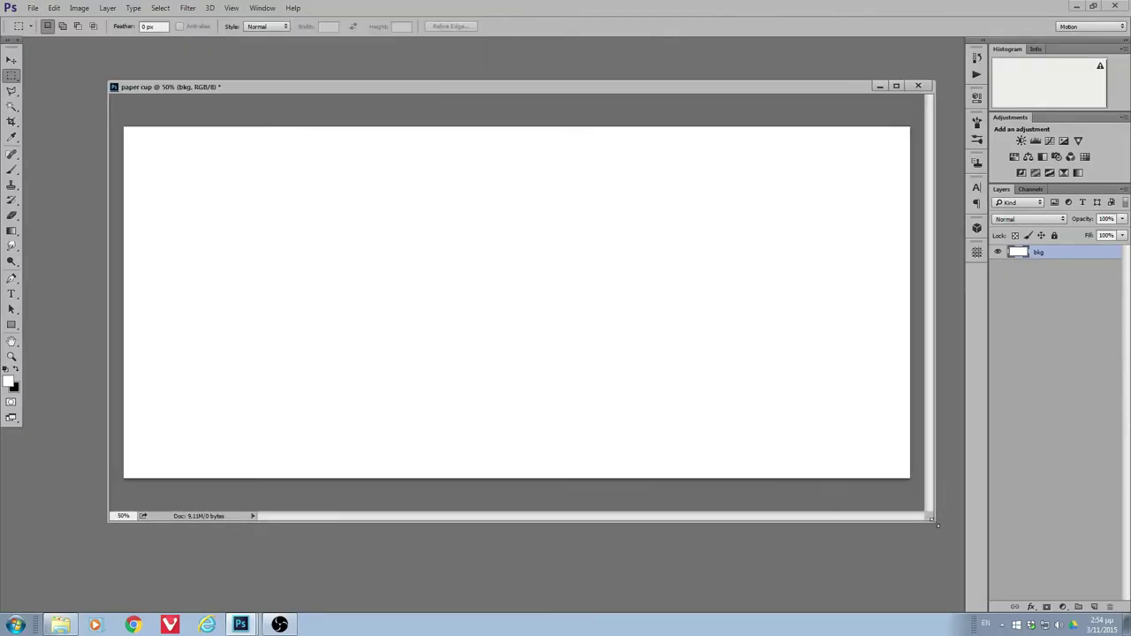
- Copy the Le Dôme café photo into the paper cup document and close the original unsaved
{"action": "left_click", "coordinate": [318, 445]}
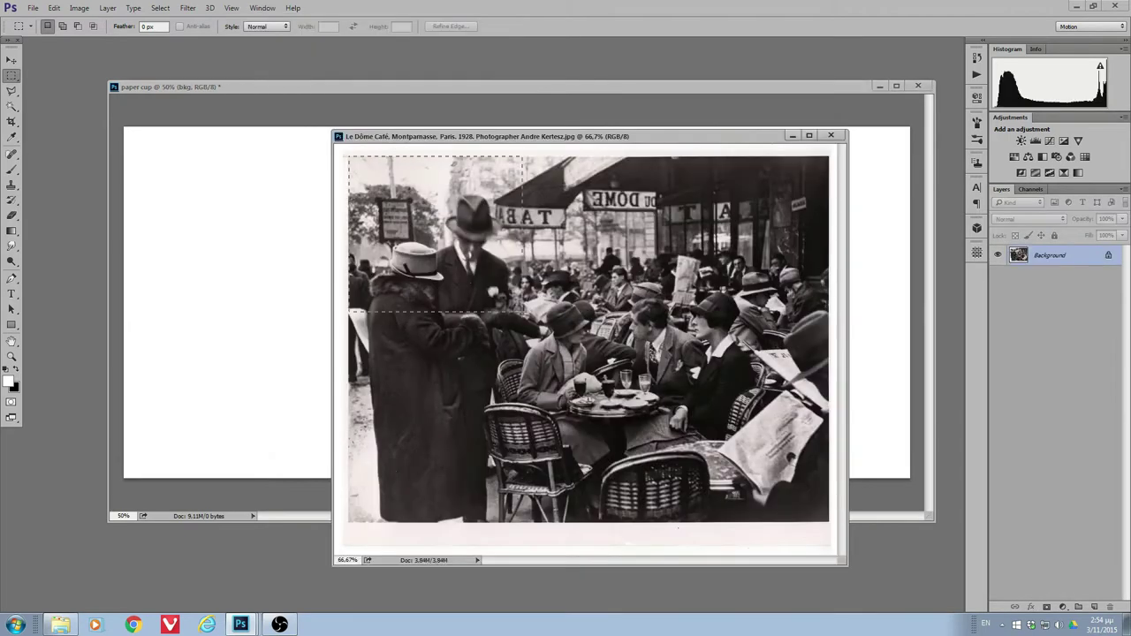
{"action": "key", "text": "ctrl+c"}
{"action": "key", "text": "ctrl+Tab"}
{"action": "key", "text": "ctrl+v"}
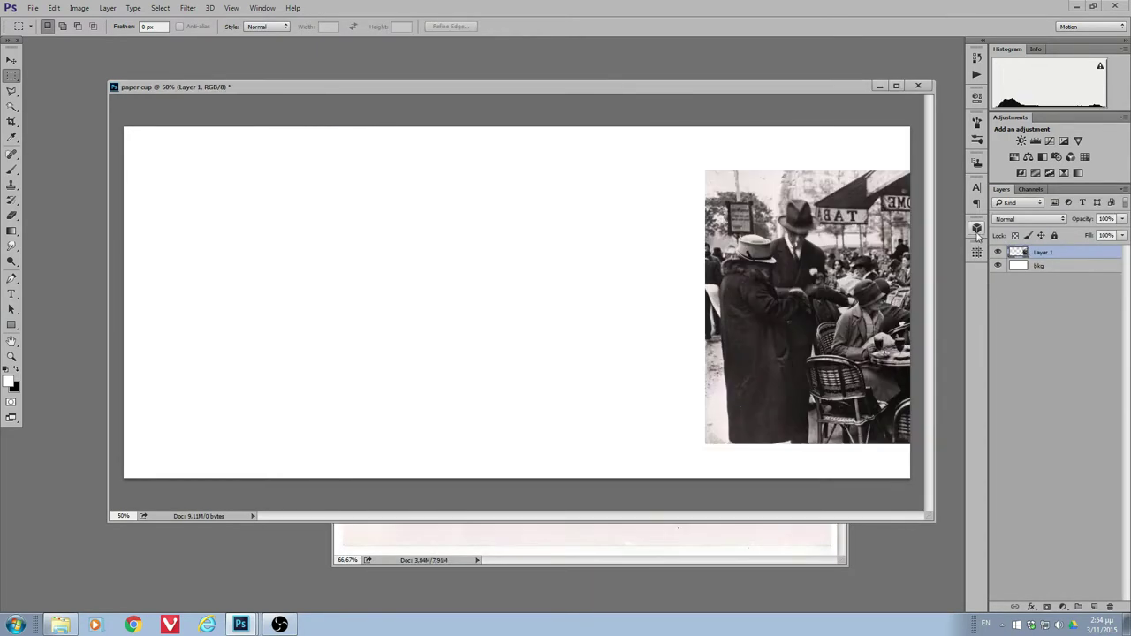
{"action": "key", "text": "v"}
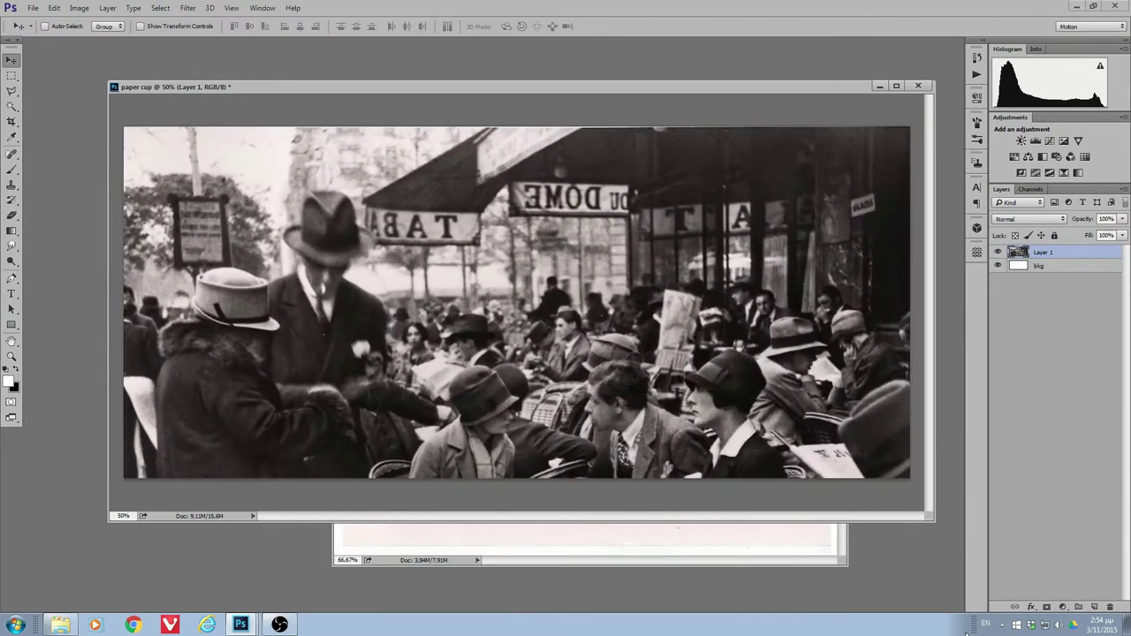
{"action": "key", "text": "ctrl+w"}
{"action": "left_click", "coordinate": [601, 235]}
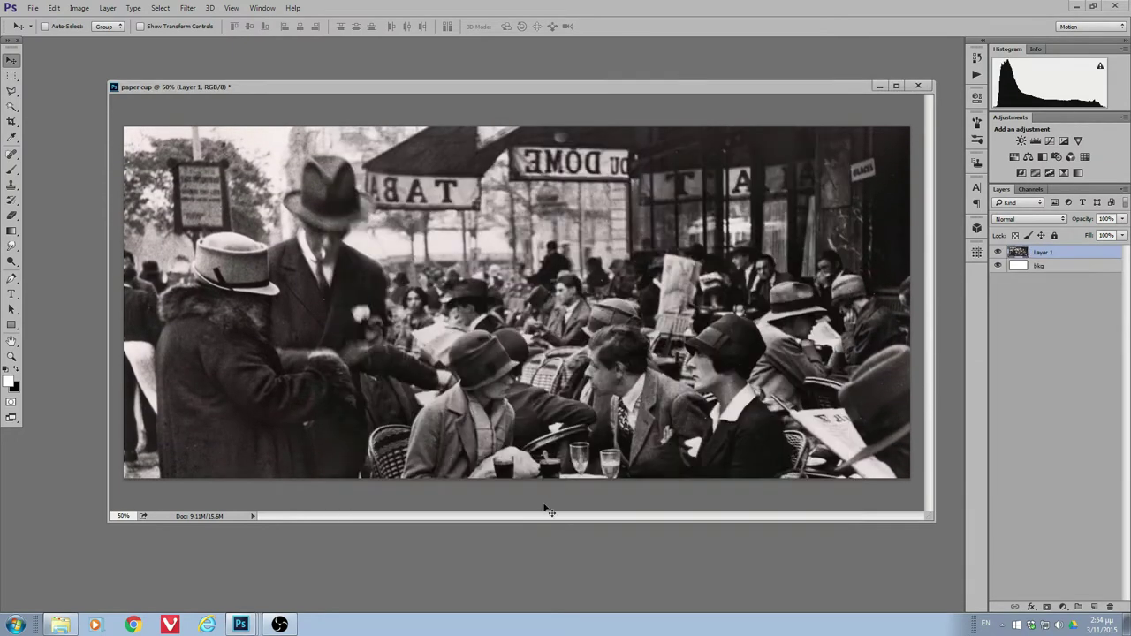
- Set the café photo layer to Luminosity blending at 50% opacity
{"action": "left_click", "coordinate": [1029, 219]}
{"action": "left_click", "coordinate": [1025, 456]}
{"action": "key", "text": "5"}
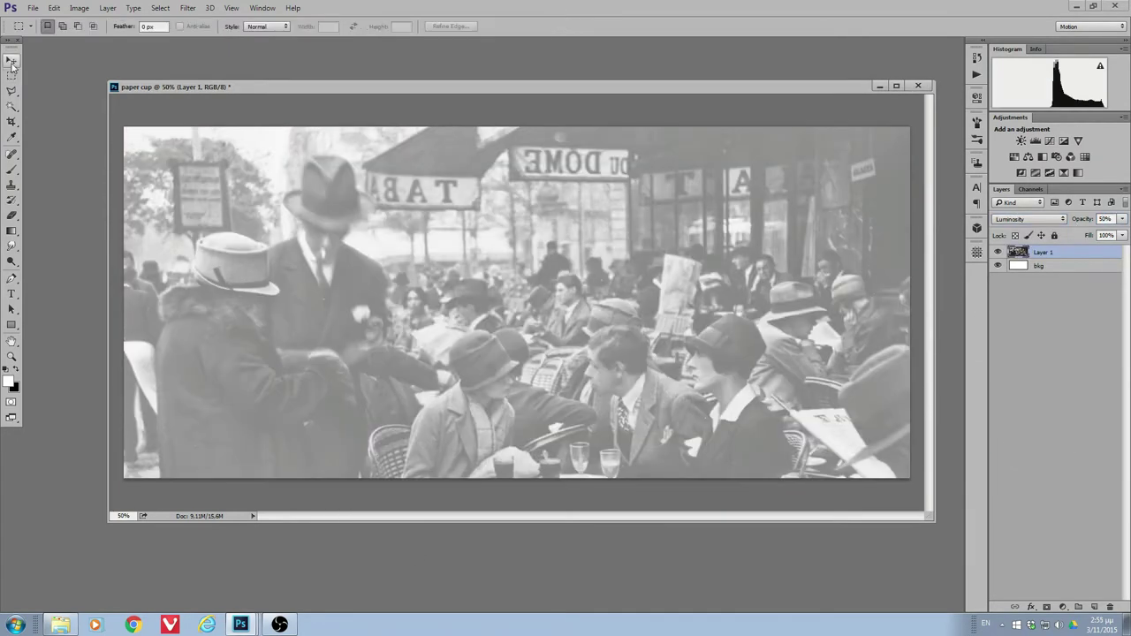
{"action": "left_click", "coordinate": [262, 8]}
{"action": "left_click", "coordinate": [289, 434]}
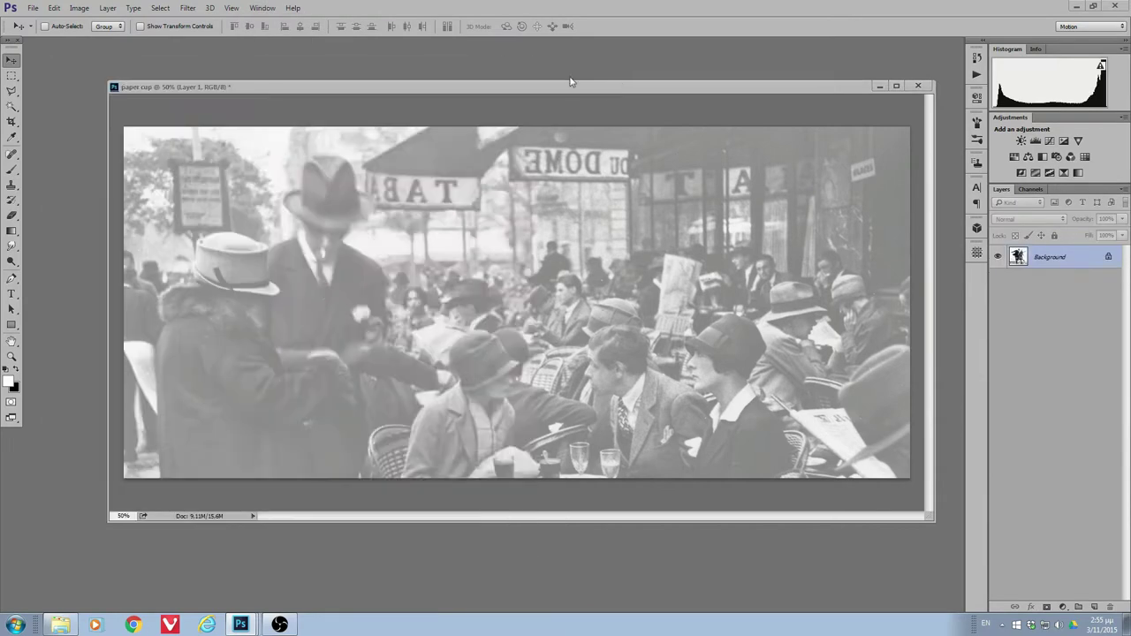
- Widen the skater-couple photo's canvas to 2200 px
{"action": "left_click", "coordinate": [79, 8]}
{"action": "left_click", "coordinate": [94, 105]}
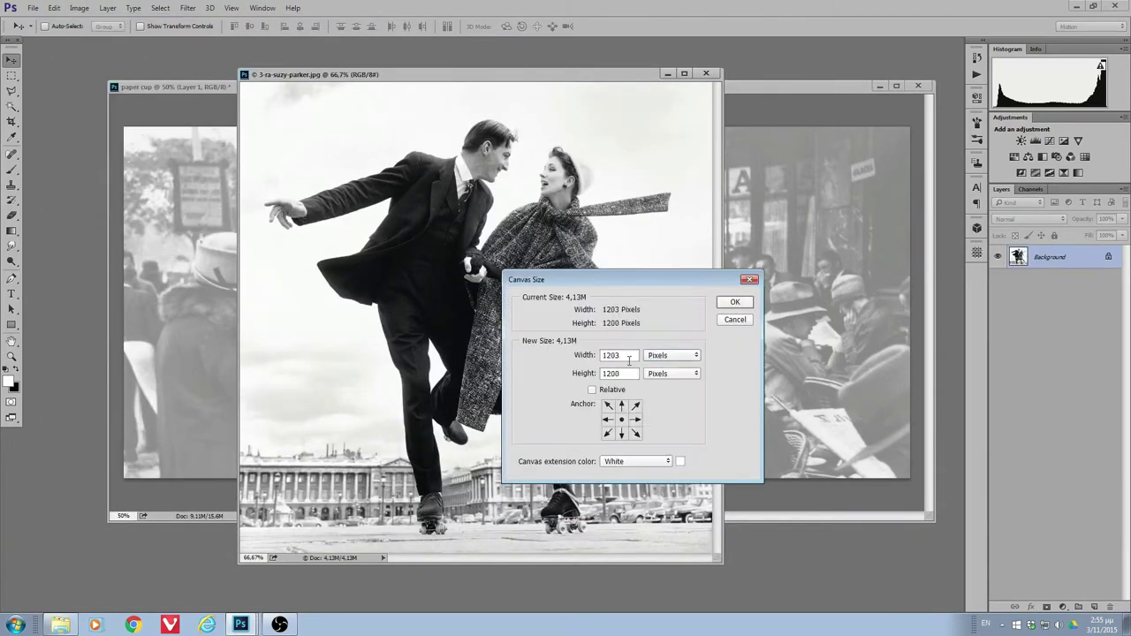
{"action": "type", "text": "2200"}
{"action": "key", "text": "Return"}
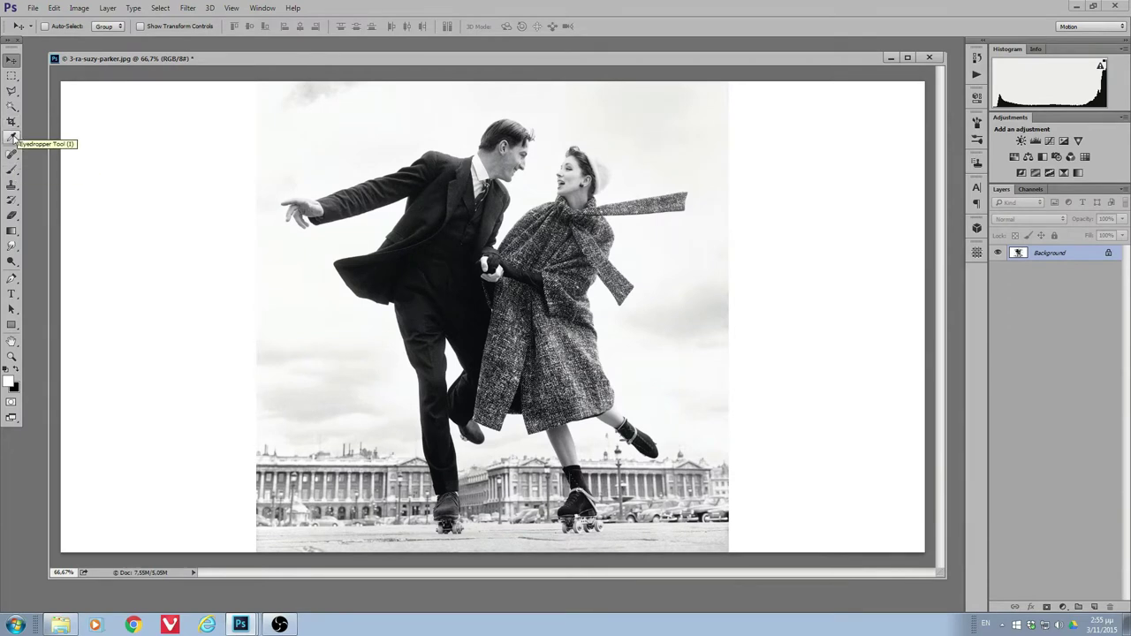
{"action": "left_click", "coordinate": [11, 229]}
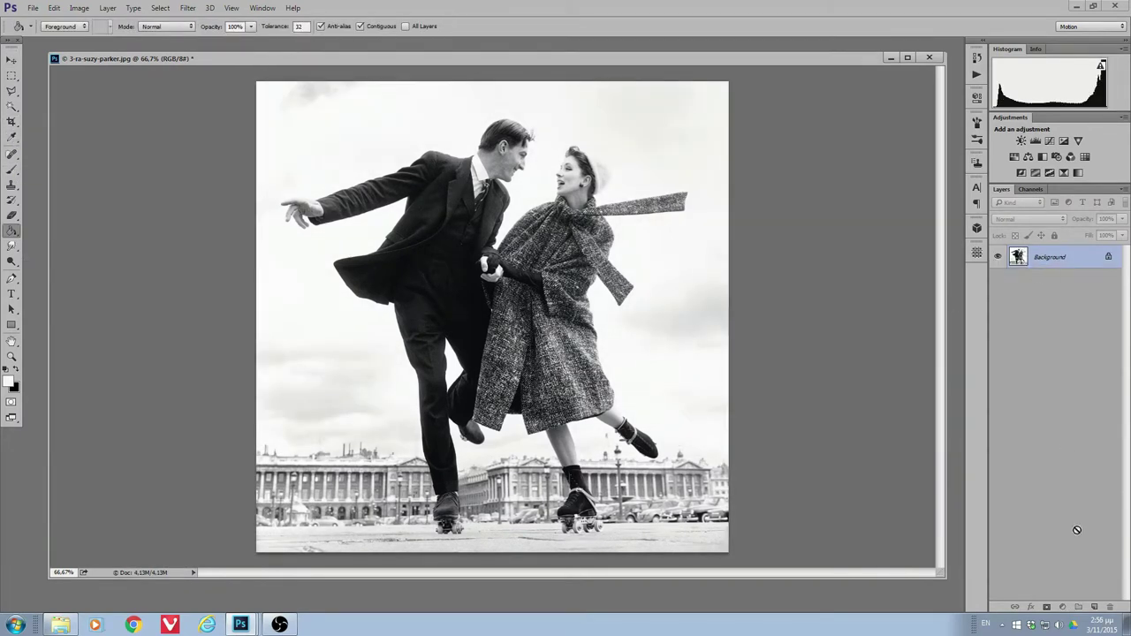
- Change the canvas width to 2000 px with Background copy selected
{"action": "left_click", "coordinate": [1052, 257]}
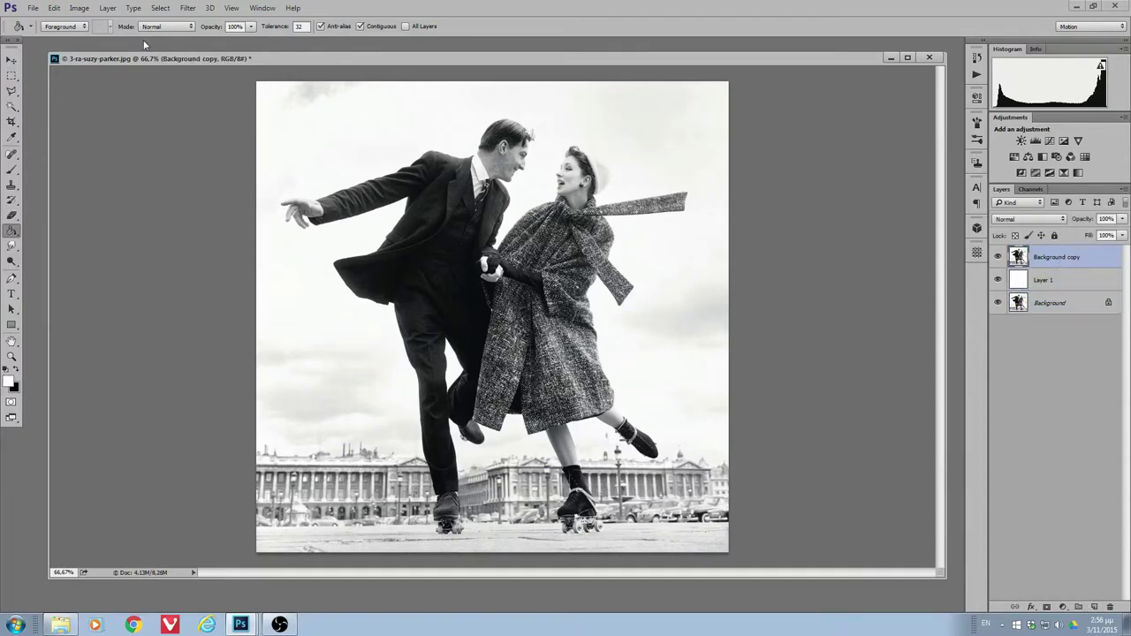
{"action": "left_click", "coordinate": [78, 8]}
{"action": "left_click", "coordinate": [106, 121]}
{"action": "type", "text": "2000"}
{"action": "key", "text": "Return"}
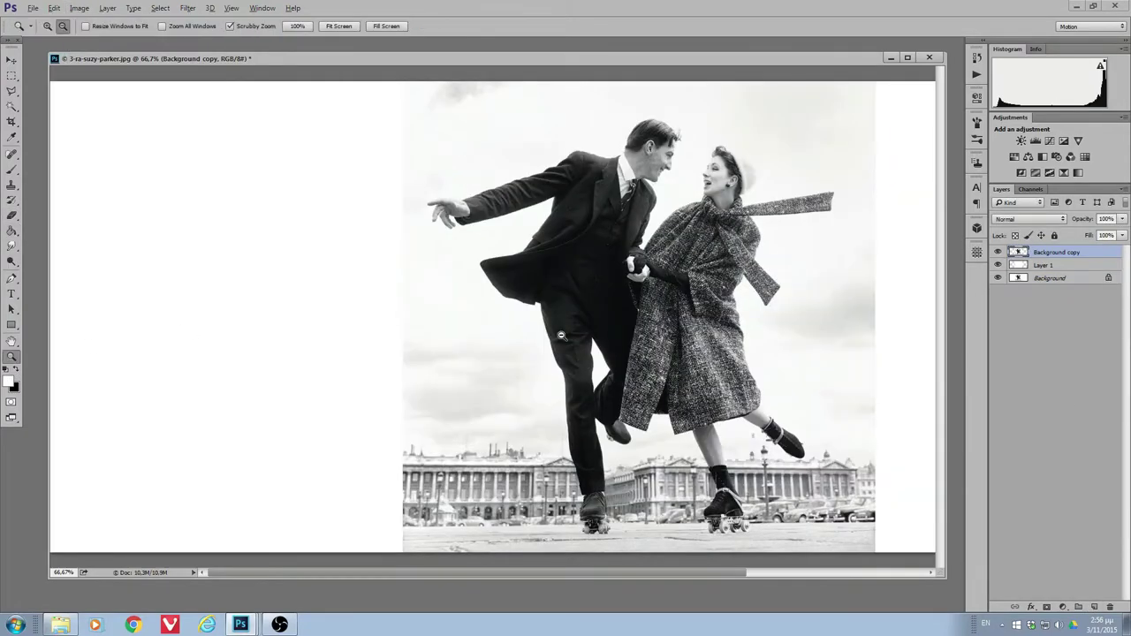
{"action": "key", "text": "ctrl+minus"}
- Transform Layer 1, fill it white, and duplicate the Background copy layer
{"action": "left_click", "coordinate": [1043, 265]}
{"action": "key", "text": "ctrl+t"}
{"action": "key", "text": "Return"}
{"action": "key", "text": "g"}
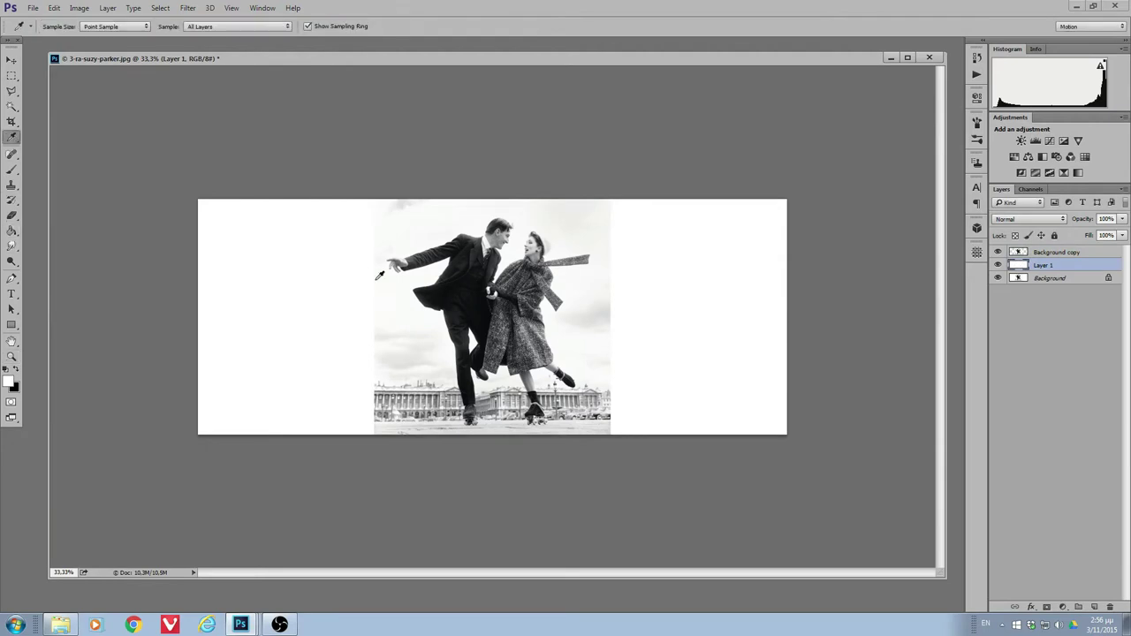
{"action": "key", "text": "shift+g"}
{"action": "key", "text": "z"}
{"action": "left_click", "coordinate": [104, 347]}
{"action": "key", "text": "i"}
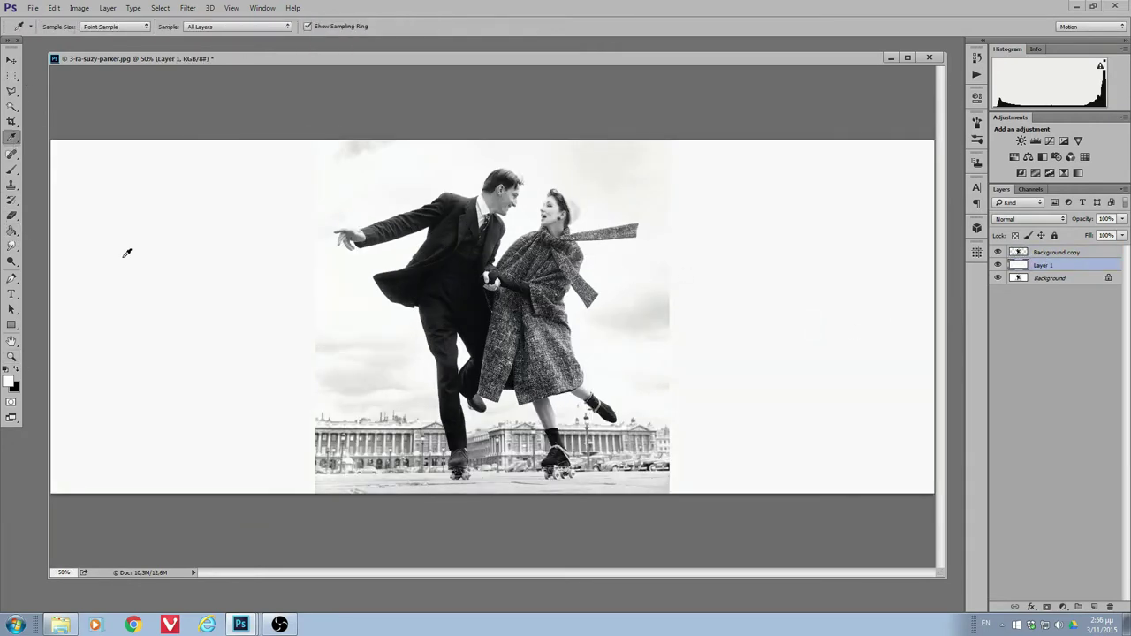
{"action": "key", "text": "alt+bracketright"}
{"action": "key", "text": "ctrl+j"}
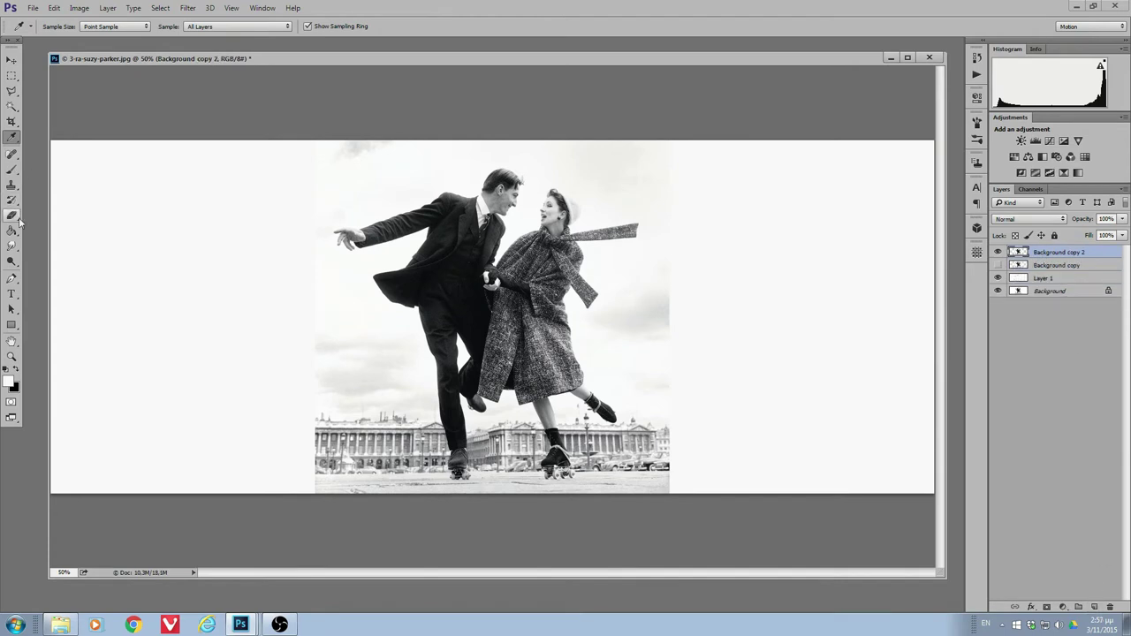
- Add a layer mask to Background copy 2 and set up a soft black brush
{"action": "left_click", "coordinate": [1065, 607]}
{"action": "key", "text": "b"}
{"action": "left_click", "coordinate": [53, 26]}
{"action": "key", "text": "x"}
{"action": "left_click", "coordinate": [669, 327]}
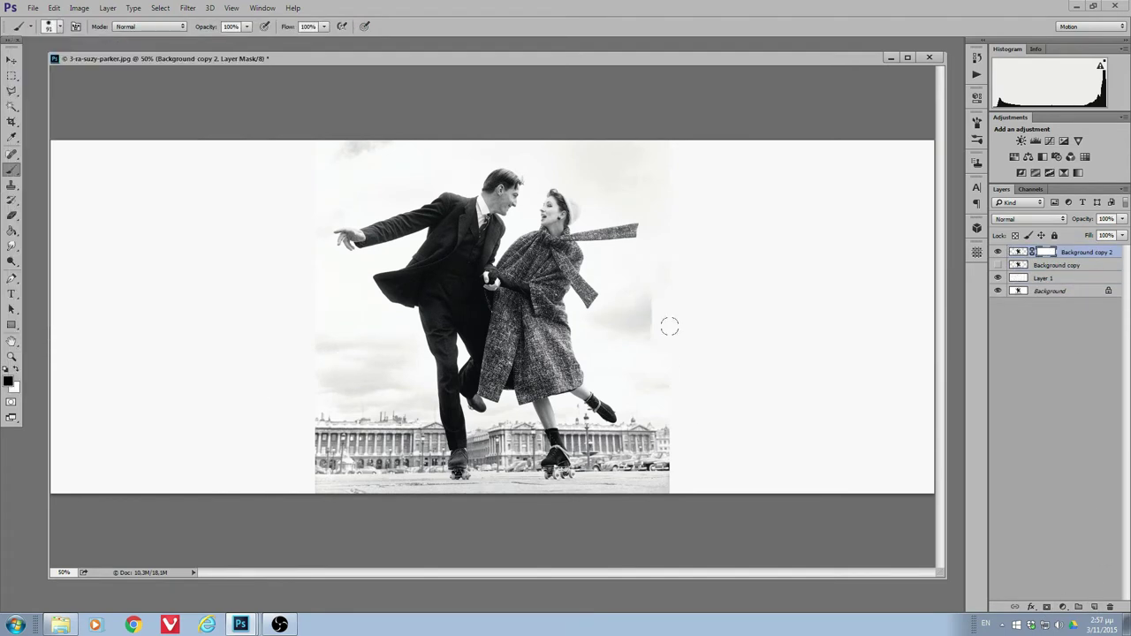
{"action": "left_click", "coordinate": [59, 26]}
- Paint the sky and buildings around the skaters out to white on the mask
{"action": "left_click_drag", "start_coordinate": [659, 491], "coordinate": [623, 273]}
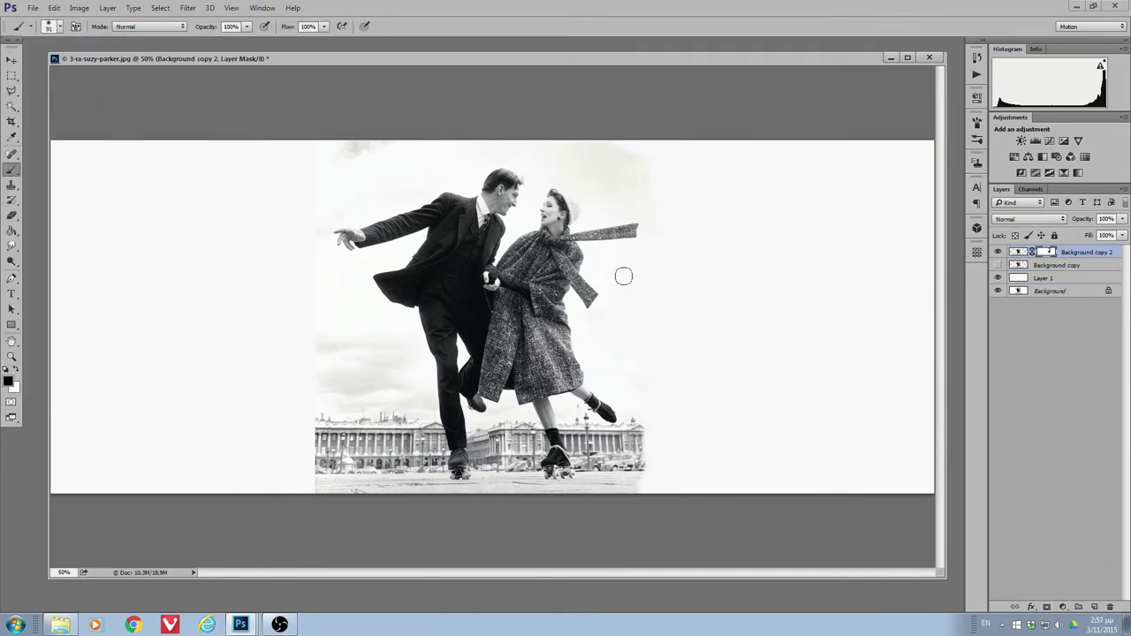
{"action": "left_click_drag", "start_coordinate": [650, 182], "coordinate": [345, 151]}
{"action": "left_click_drag", "start_coordinate": [441, 162], "coordinate": [630, 182]}
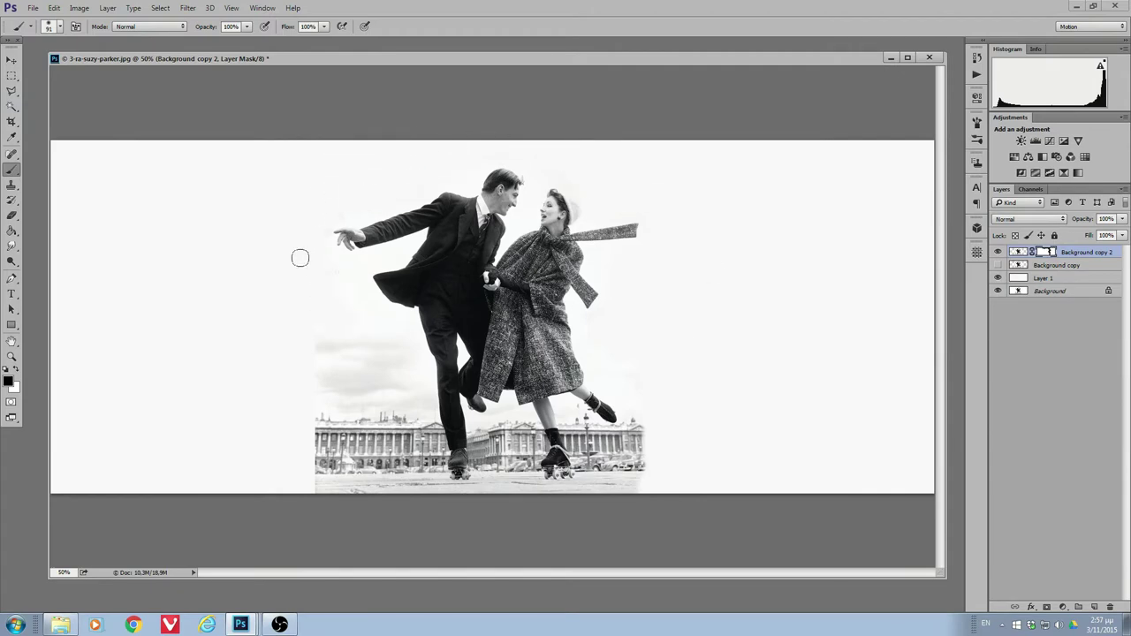
{"action": "left_click_drag", "start_coordinate": [299, 257], "coordinate": [385, 328]}
{"action": "mouse_move", "coordinate": [428, 493]}
{"action": "left_mouse_down"}
{"action": "mouse_move", "coordinate": [607, 457]}
{"action": "mouse_move", "coordinate": [613, 321]}
{"action": "left_mouse_up"}
- Zoom in on the skaters' feet and whiten the buildings and ground around them
{"action": "key", "text": "z"}
{"action": "left_click_drag", "start_coordinate": [457, 425], "coordinate": [933, 313]}
{"action": "scroll", "coordinate": [933, 313], "scroll_direction": "down", "scroll_amount": 3}
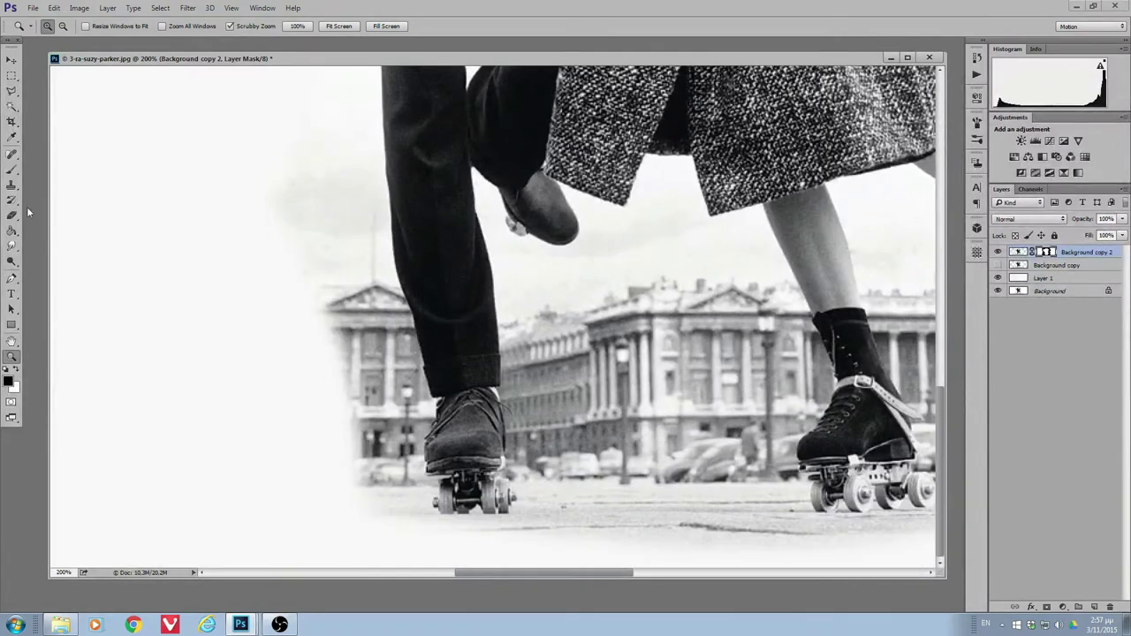
{"action": "key", "text": "b"}
{"action": "left_click", "coordinate": [59, 26]}
{"action": "mouse_move", "coordinate": [346, 151]}
{"action": "left_mouse_down"}
{"action": "mouse_move", "coordinate": [393, 487]}
{"action": "mouse_move", "coordinate": [362, 265]}
{"action": "mouse_move", "coordinate": [298, 469]}
{"action": "left_mouse_up"}
{"action": "mouse_move", "coordinate": [566, 530]}
{"action": "left_mouse_down"}
{"action": "mouse_move", "coordinate": [530, 424]}
{"action": "mouse_move", "coordinate": [623, 316]}
{"action": "mouse_move", "coordinate": [747, 282]}
{"action": "mouse_move", "coordinate": [618, 495]}
{"action": "mouse_move", "coordinate": [740, 394]}
{"action": "mouse_move", "coordinate": [606, 230]}
{"action": "left_mouse_up"}
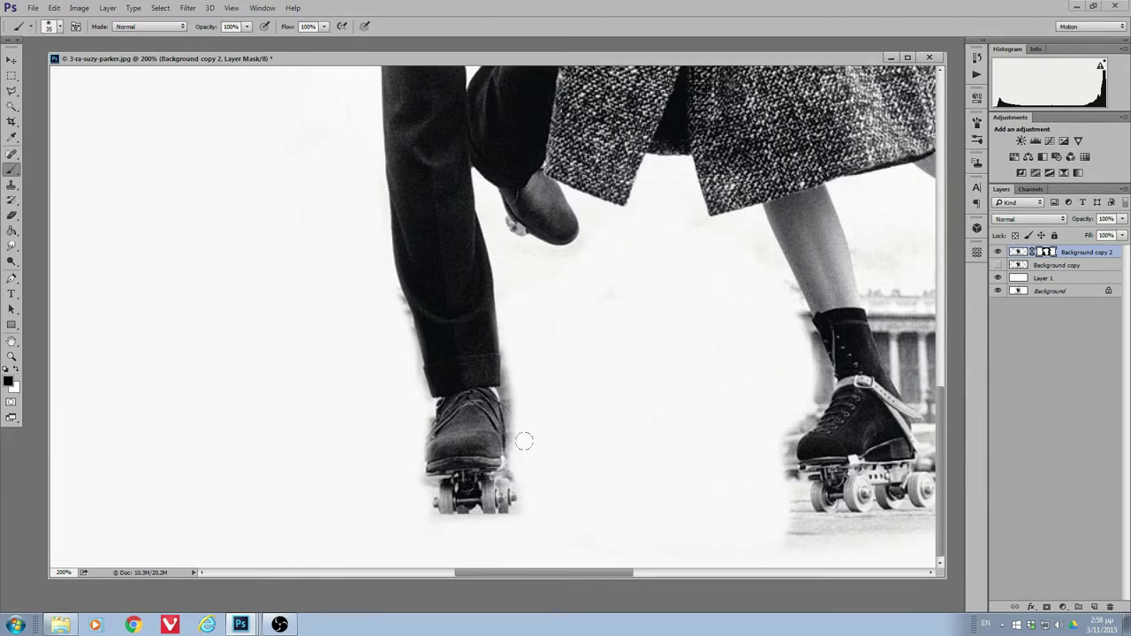
{"action": "left_click_drag", "start_coordinate": [518, 478], "coordinate": [509, 362]}
{"action": "scroll", "coordinate": [530, 353], "scroll_direction": "right", "scroll_amount": 5}
{"action": "mouse_move", "coordinate": [795, 327]}
{"action": "left_mouse_down"}
{"action": "mouse_move", "coordinate": [560, 242]}
{"action": "mouse_move", "coordinate": [668, 454]}
{"action": "mouse_move", "coordinate": [717, 336]}
{"action": "left_mouse_up"}
{"action": "left_click_drag", "start_coordinate": [637, 526], "coordinate": [449, 518]}
- With a smaller brush, clean the halos around the shoes and boots, then fit the view
{"action": "left_click", "coordinate": [59, 26]}
{"action": "key", "text": "Return"}
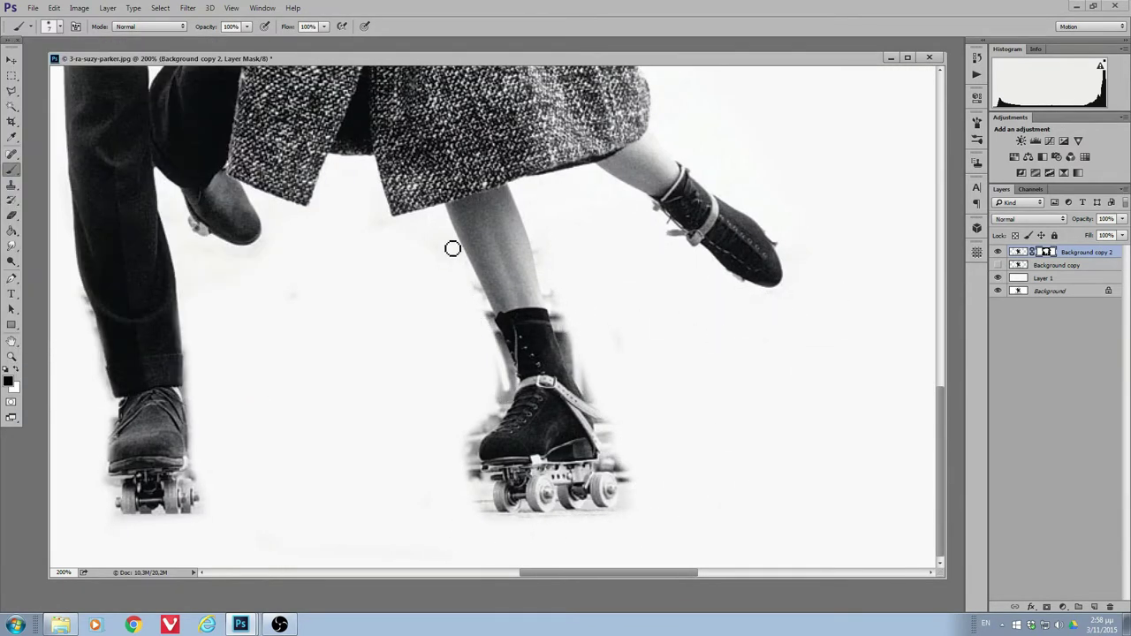
{"action": "left_click_drag", "start_coordinate": [204, 521], "coordinate": [187, 353]}
{"action": "left_click_drag", "start_coordinate": [95, 302], "coordinate": [123, 487]}
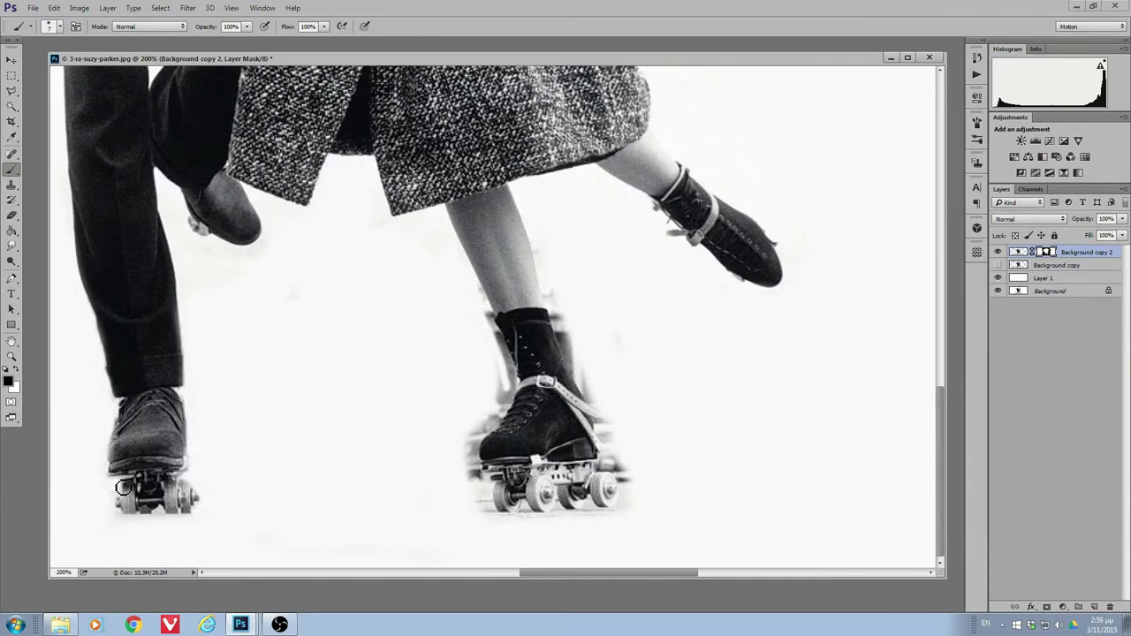
{"action": "mouse_move", "coordinate": [491, 523]}
{"action": "left_mouse_down"}
{"action": "mouse_move", "coordinate": [479, 473]}
{"action": "mouse_move", "coordinate": [504, 340]}
{"action": "mouse_move", "coordinate": [489, 313]}
{"action": "mouse_move", "coordinate": [500, 368]}
{"action": "mouse_move", "coordinate": [475, 446]}
{"action": "mouse_move", "coordinate": [486, 525]}
{"action": "left_mouse_up"}
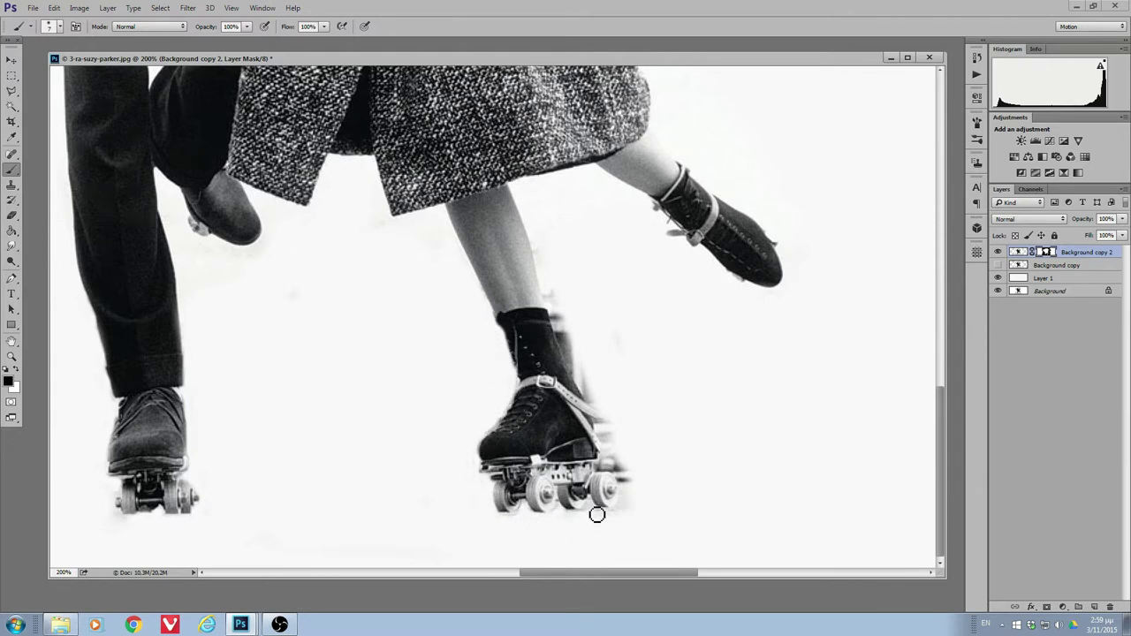
{"action": "mouse_move", "coordinate": [596, 514]}
{"action": "left_mouse_down"}
{"action": "mouse_move", "coordinate": [619, 515]}
{"action": "mouse_move", "coordinate": [622, 474]}
{"action": "mouse_move", "coordinate": [603, 433]}
{"action": "mouse_move", "coordinate": [626, 485]}
{"action": "left_mouse_up"}
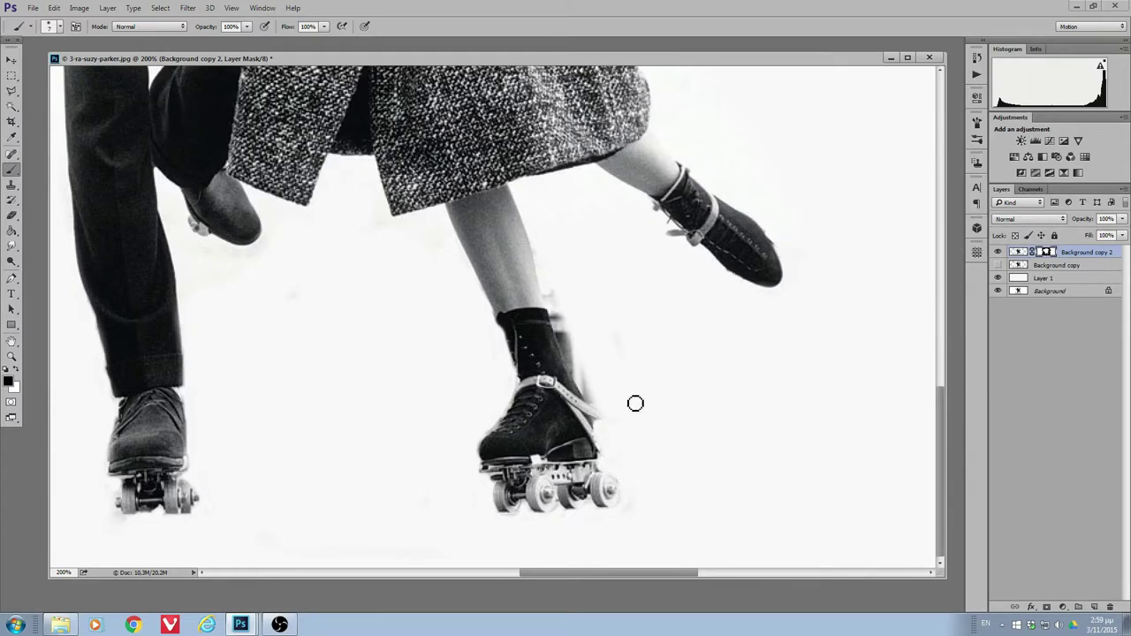
{"action": "mouse_move", "coordinate": [596, 404]}
{"action": "left_mouse_down"}
{"action": "mouse_move", "coordinate": [549, 299]}
{"action": "mouse_move", "coordinate": [580, 342]}
{"action": "left_mouse_up"}
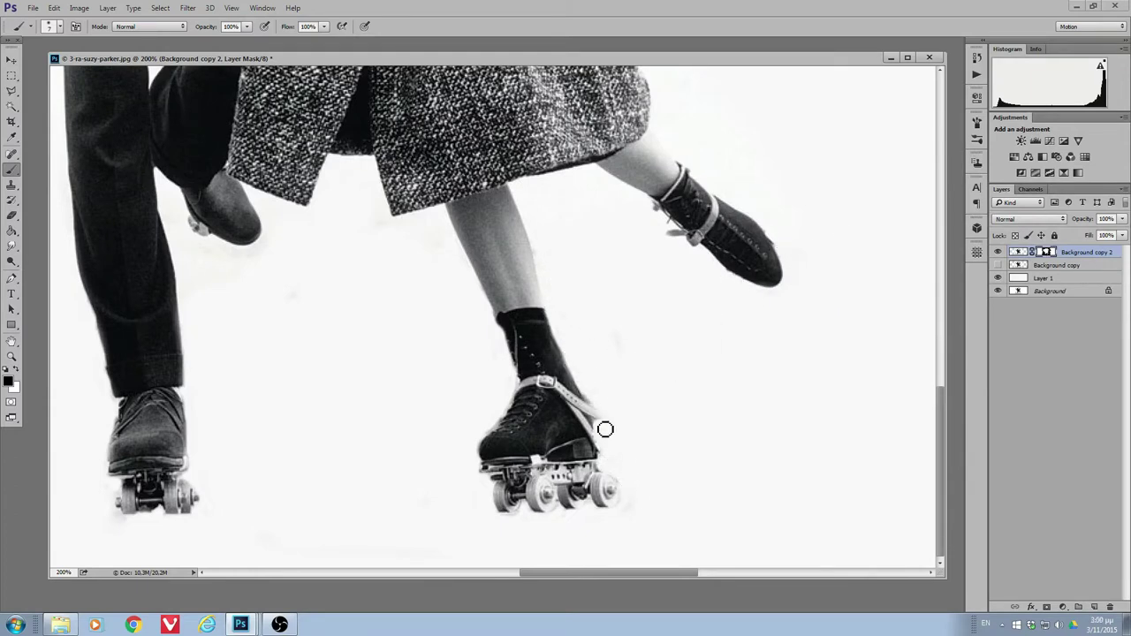
{"action": "key", "text": "z"}
{"action": "key", "text": "ctrl+0"}
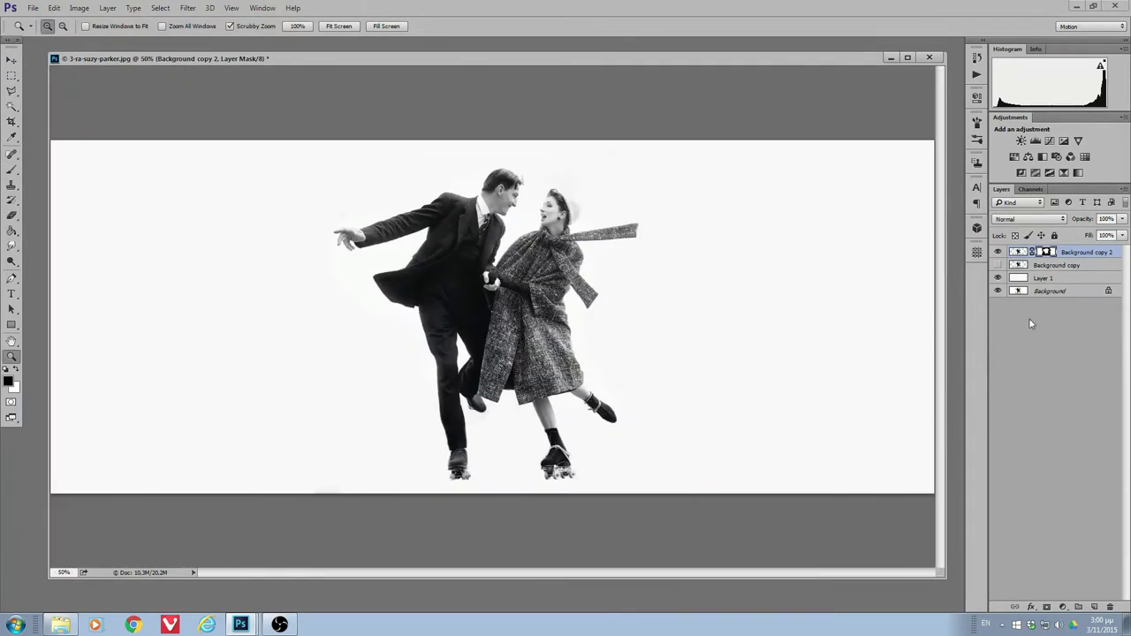
- Move Layer 1 above Background copy, merge visible, and place the dancers on the paper cup banner
{"action": "left_click_drag", "start_coordinate": [1051, 277], "coordinate": [1085, 258]}
{"action": "key", "text": "ctrl+j"}
{"action": "key", "text": "v"}
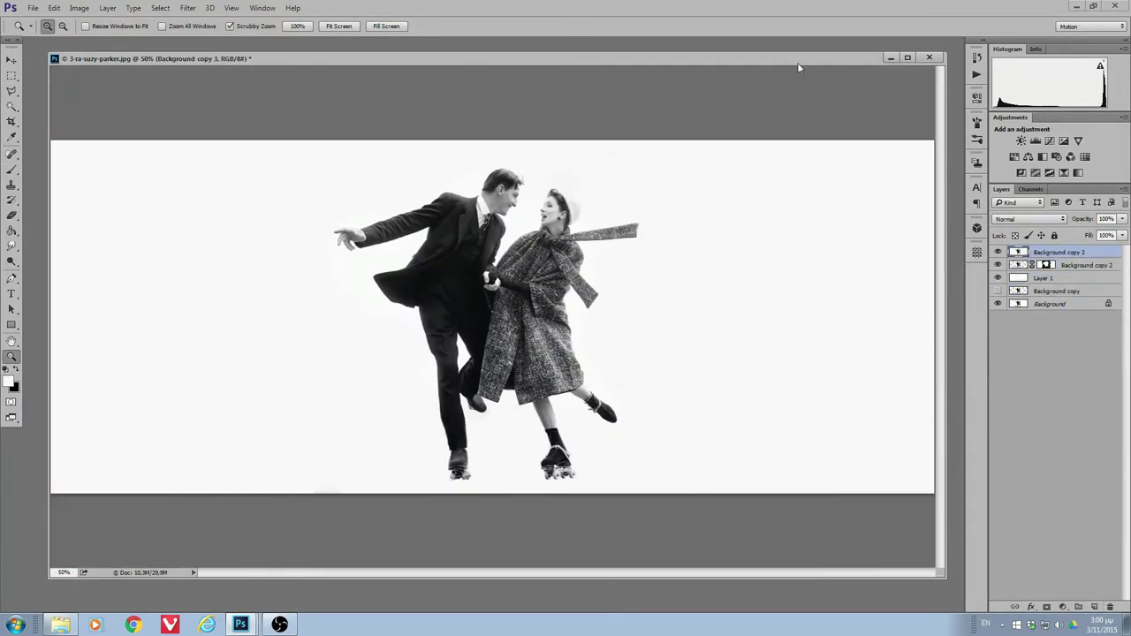
{"action": "left_click_drag", "start_coordinate": [802, 58], "coordinate": [802, 330]}
{"action": "mouse_move", "coordinate": [530, 460]}
{"action": "left_mouse_down"}
{"action": "mouse_move", "coordinate": [547, 361]}
{"action": "mouse_move", "coordinate": [513, 365]}
{"action": "left_mouse_up"}
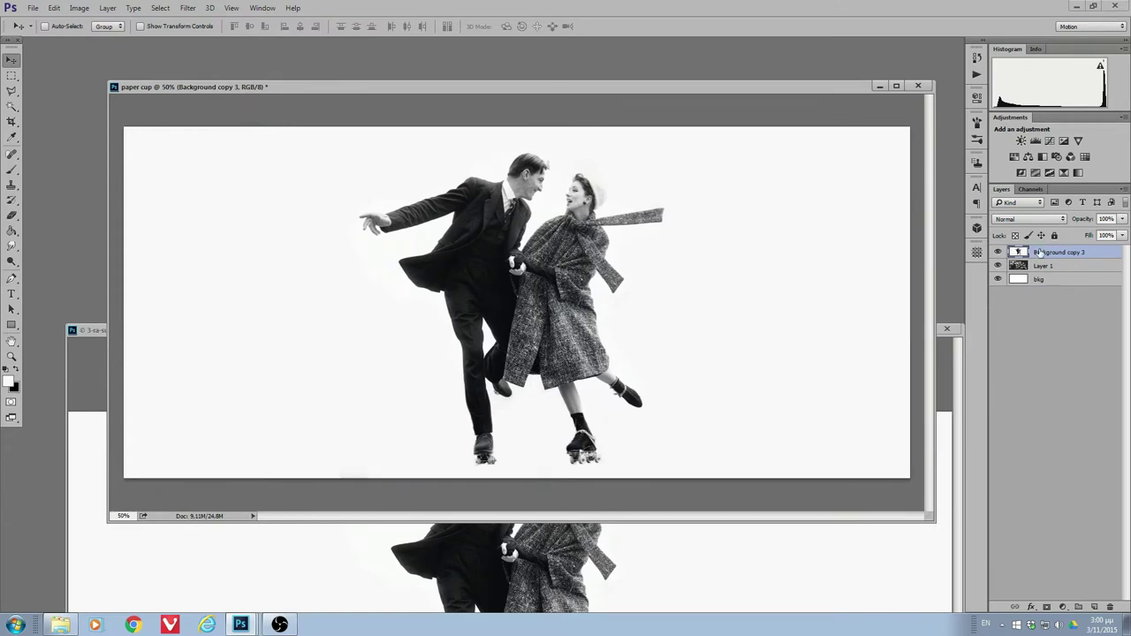
- Blend the dancers with Darker Color and lower the café photo layer's opacity
{"action": "left_click", "coordinate": [1030, 218]}
{"action": "left_click", "coordinate": [1021, 240]}
{"action": "key", "text": "Down"}
{"action": "key", "text": "Down"}
{"action": "key", "text": "Down"}
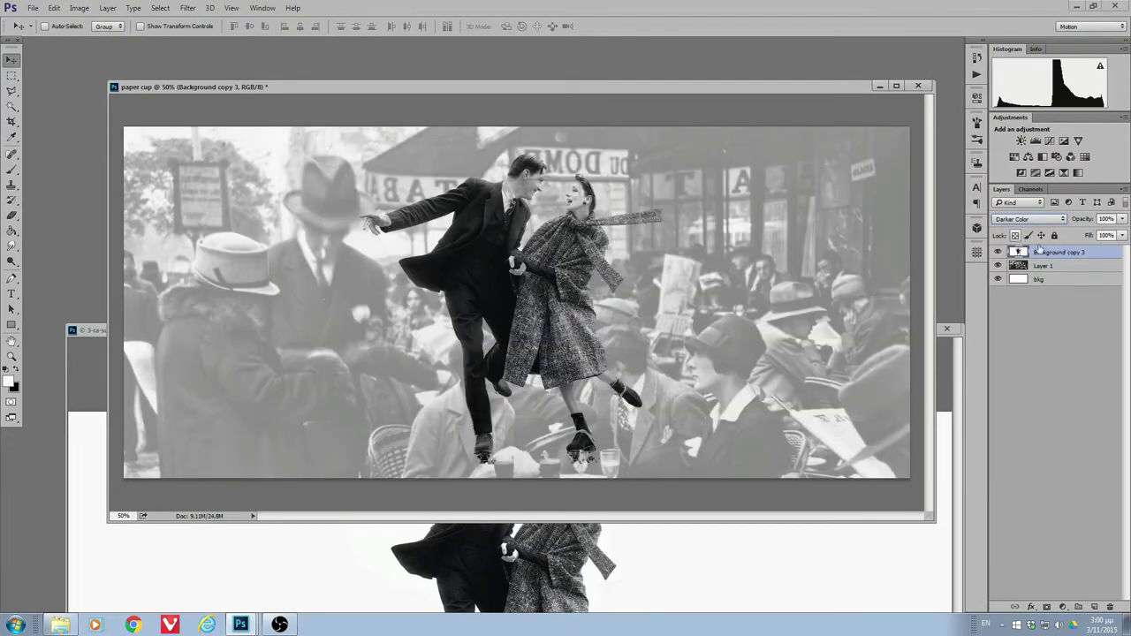
{"action": "left_click", "coordinate": [1043, 265]}
{"action": "left_click", "coordinate": [1104, 218]}
{"action": "left_click", "coordinate": [910, 331]}
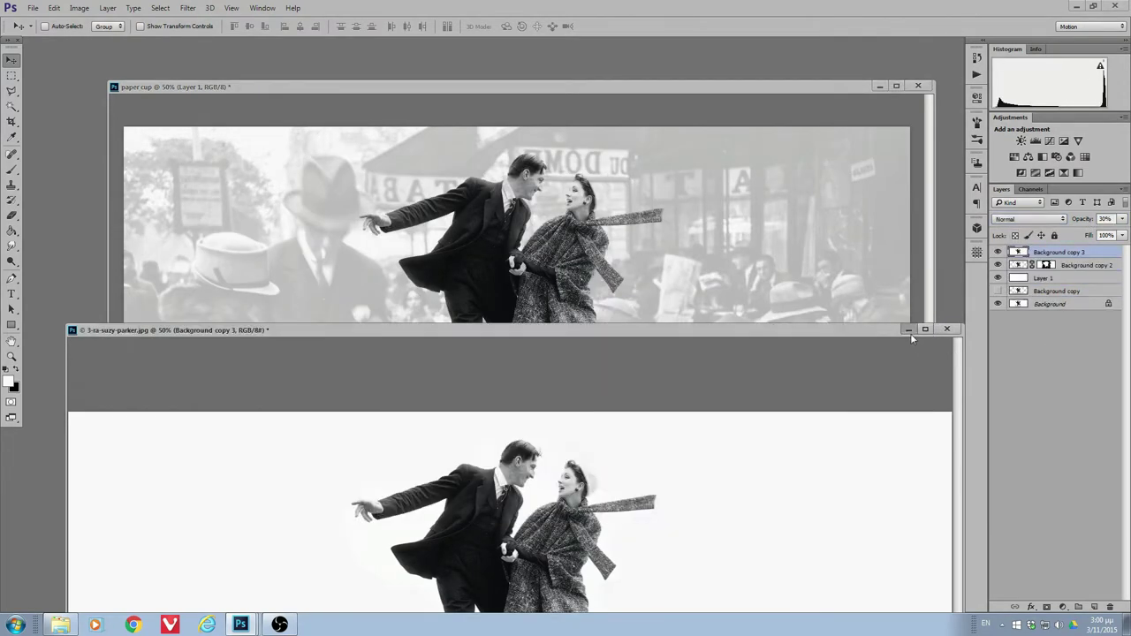
{"action": "left_click", "coordinate": [261, 8]}
{"action": "left_click", "coordinate": [292, 428]}
- Place the Karma logo on the banner, scale it down, and stack it above the dancers
{"action": "left_click_drag", "start_coordinate": [680, 355], "coordinate": [892, 354]}
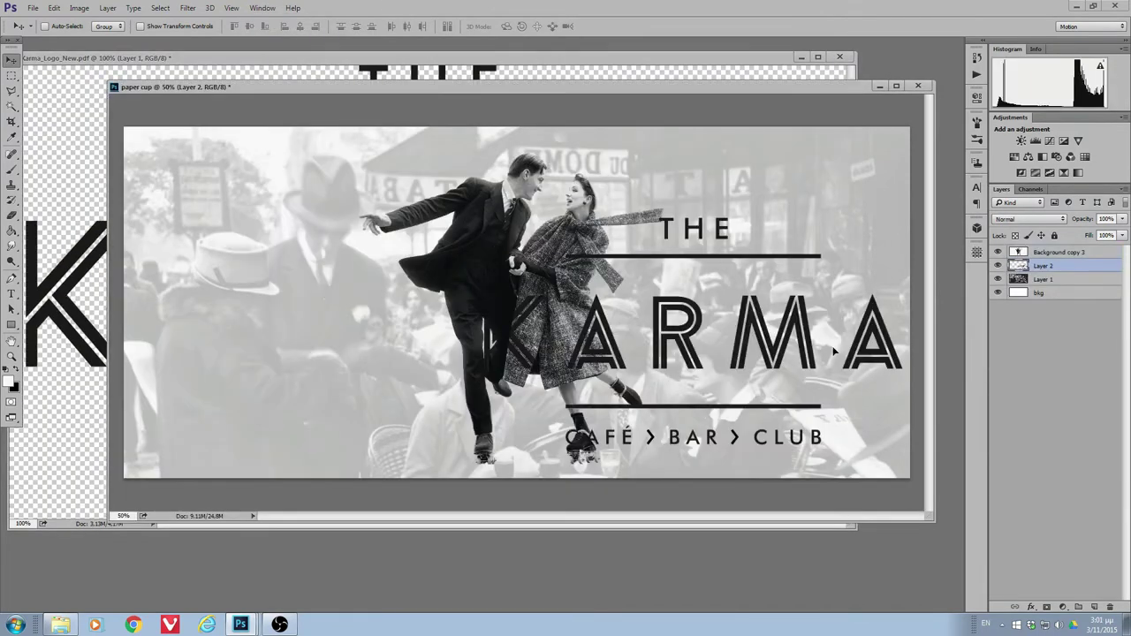
{"action": "key", "text": "ctrl+t"}
{"action": "left_click_drag", "start_coordinate": [745, 404], "coordinate": [594, 353]}
{"action": "key", "text": "Return"}
{"action": "left_click_drag", "start_coordinate": [1043, 266], "coordinate": [1043, 251]}
- Give the logo a white Color Overlay and a Drop Shadow, nudged up slightly
{"action": "left_click", "coordinate": [108, 8]}
{"action": "left_click", "coordinate": [265, 217]}
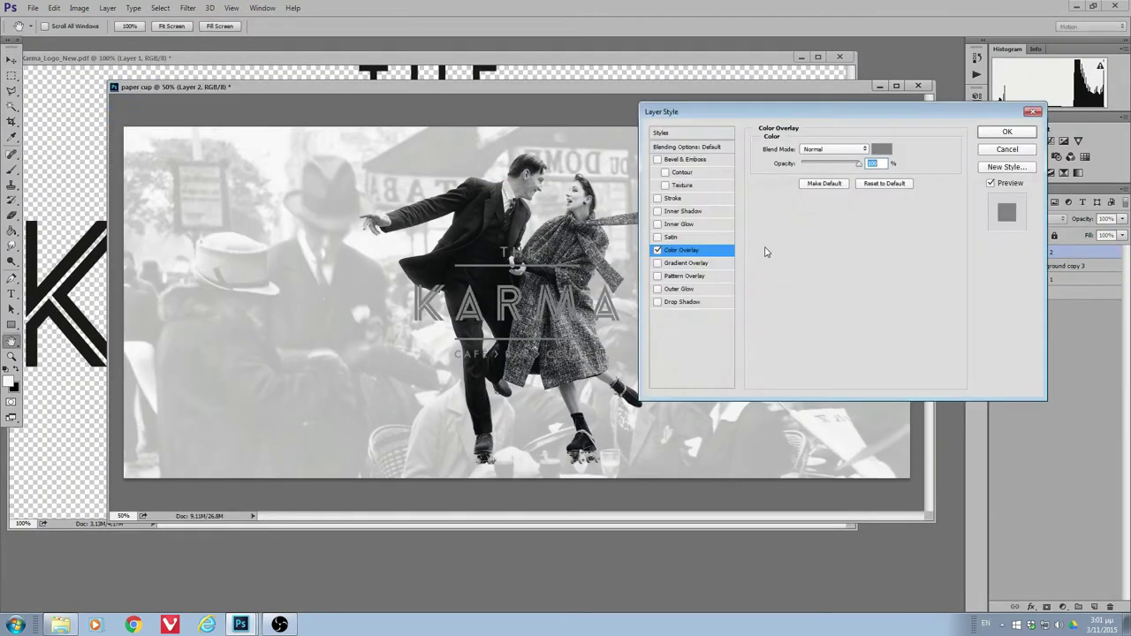
{"action": "left_click", "coordinate": [869, 248]}
{"action": "left_click", "coordinate": [1042, 394]}
{"action": "left_click", "coordinate": [681, 301]}
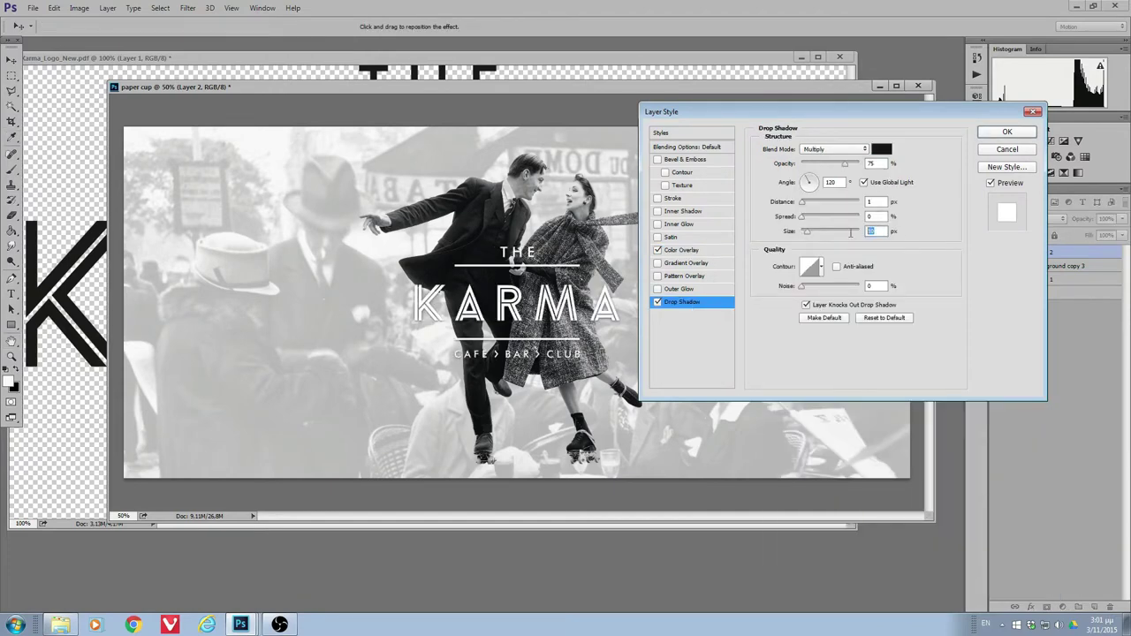
{"action": "left_click", "coordinate": [1006, 132]}
{"action": "key", "text": "Up"}
{"action": "key", "text": "Up"}
{"action": "key", "text": "Up"}
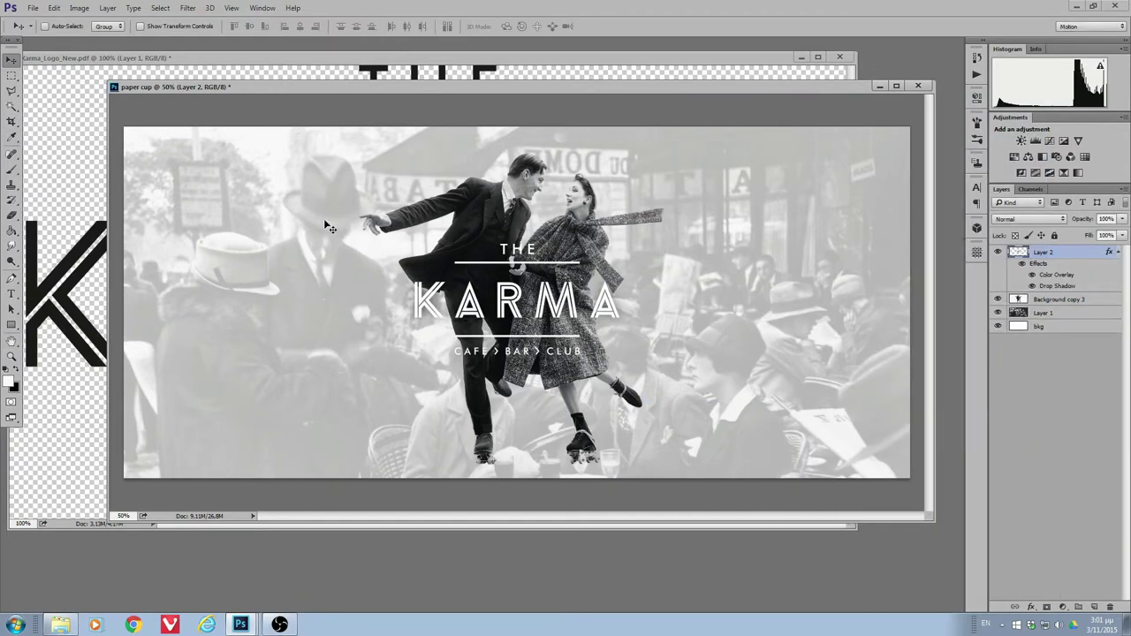
- Enlarge the dancers layer to about 107% and close the Karma logo document
{"action": "key", "text": "alt+bracketleft"}
{"action": "key", "text": "ctrl+t"}
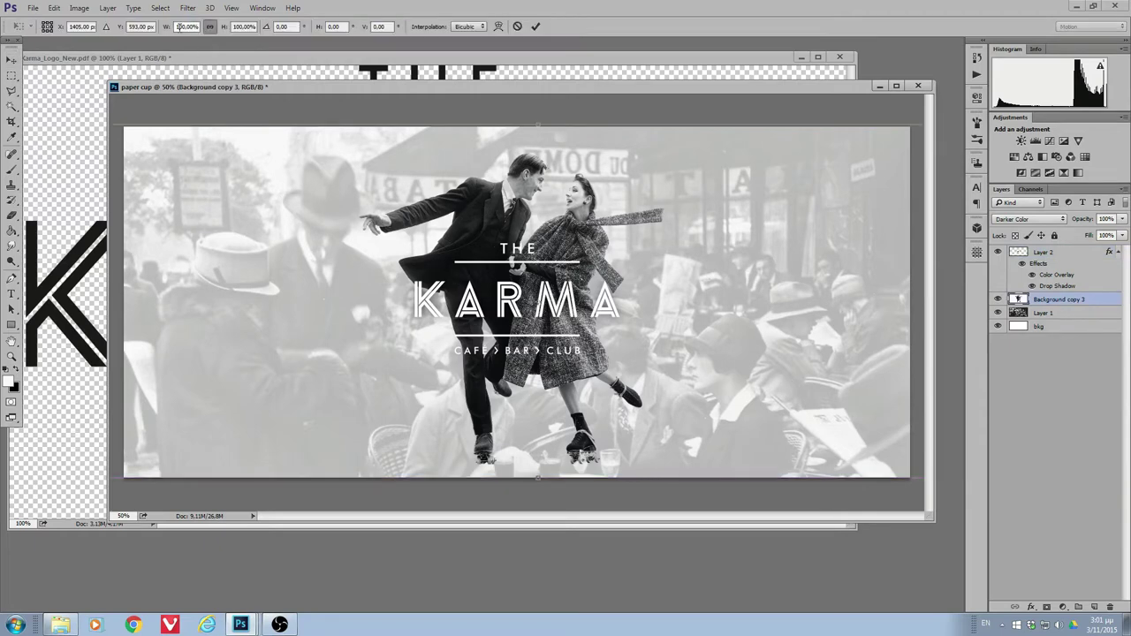
{"action": "left_click_drag", "start_coordinate": [166, 26], "coordinate": [297, 180]}
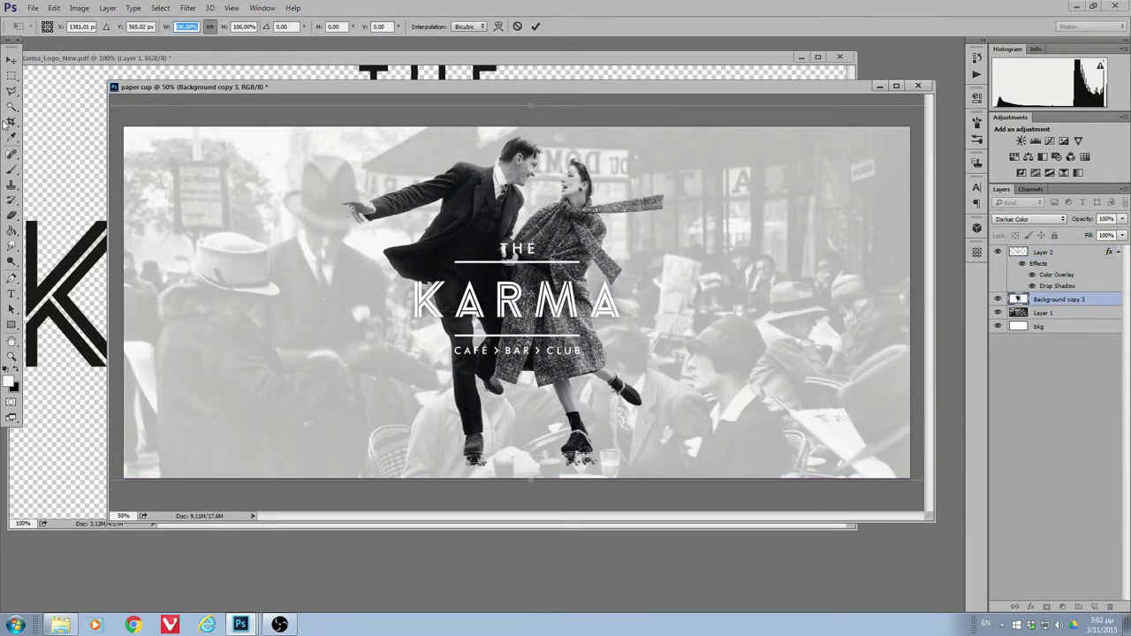
{"action": "key", "text": "Return"}
{"action": "left_click", "coordinate": [801, 56]}
- Place the Portioli l'espresso logo right of KARMA with the same white overlay and shadow
{"action": "left_click", "coordinate": [262, 7]}
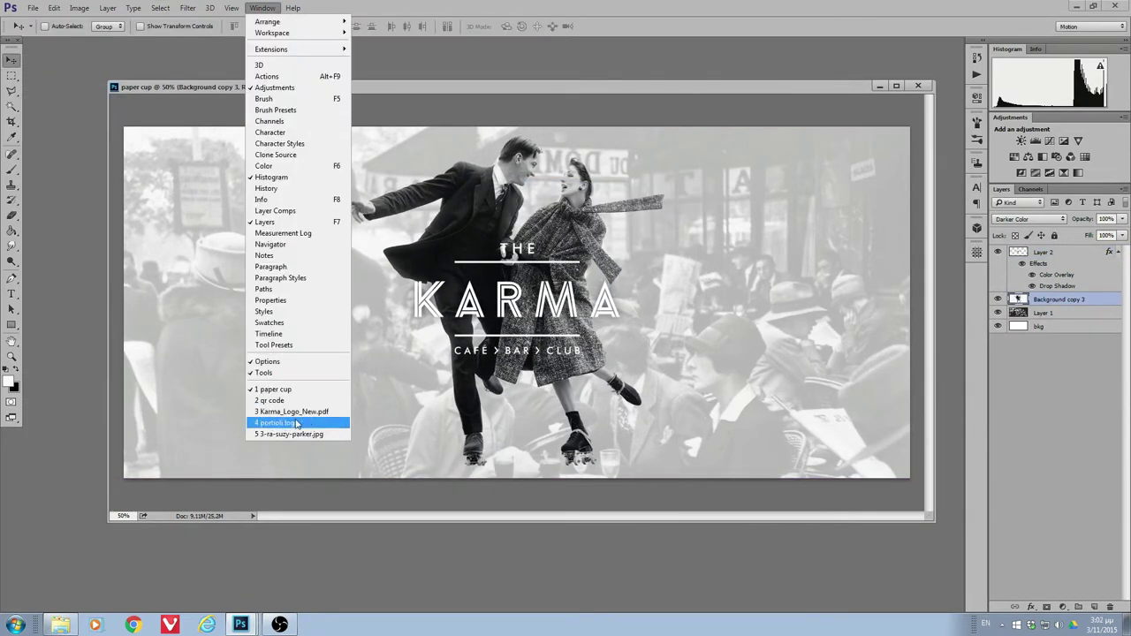
{"action": "left_click", "coordinate": [291, 416]}
{"action": "left_click_drag", "start_coordinate": [80, 159], "coordinate": [760, 300]}
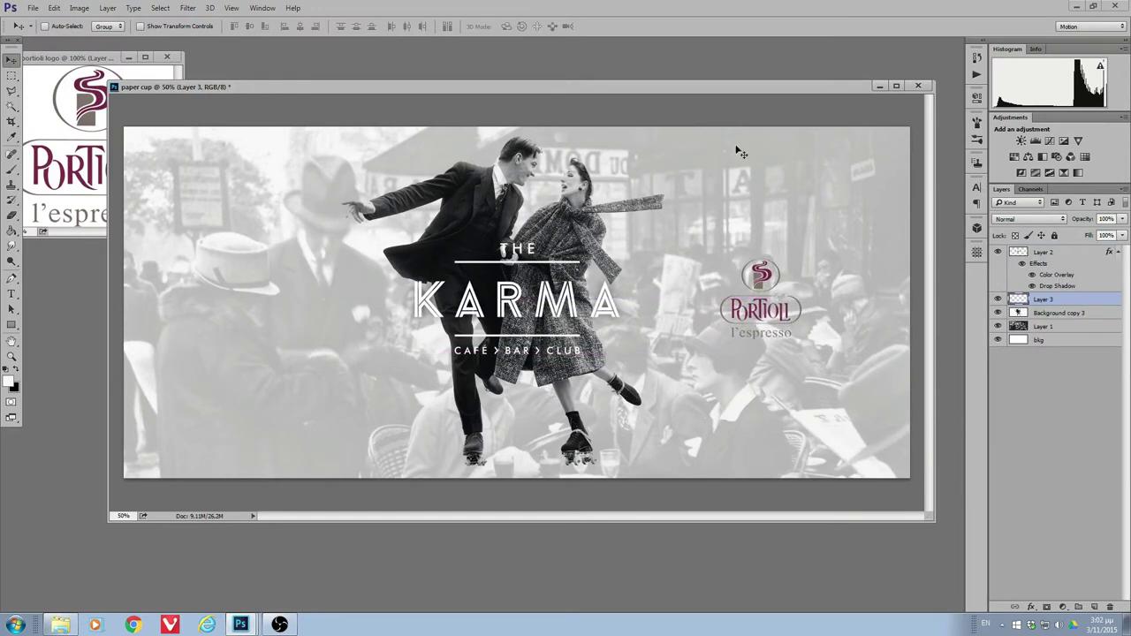
{"action": "left_click_drag", "start_coordinate": [1060, 277], "coordinate": [1044, 299]}
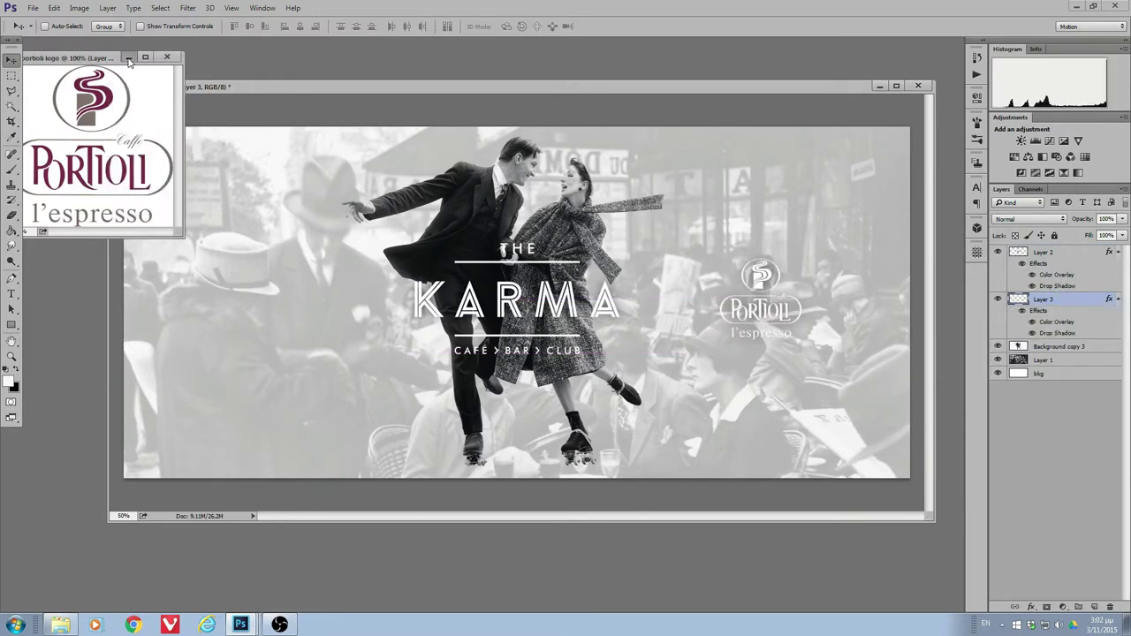
- Place the QR code on the banner's left side and close its document
{"action": "left_click", "coordinate": [262, 7]}
{"action": "left_click", "coordinate": [269, 400]}
{"action": "left_click_drag", "start_coordinate": [67, 146], "coordinate": [315, 324]}
{"action": "left_click_drag", "start_coordinate": [684, 518], "coordinate": [650, 493]}
{"action": "key", "text": "shift+Left"}
{"action": "key", "text": "shift+Left"}
{"action": "key", "text": "shift+Left"}
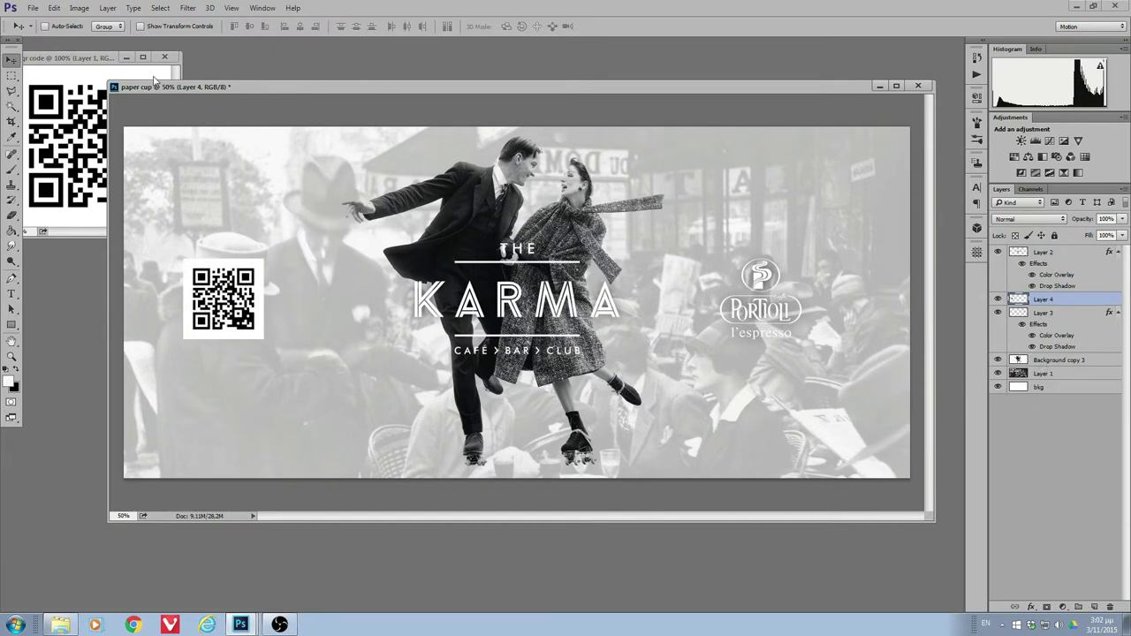
{"action": "left_click", "coordinate": [164, 57]}
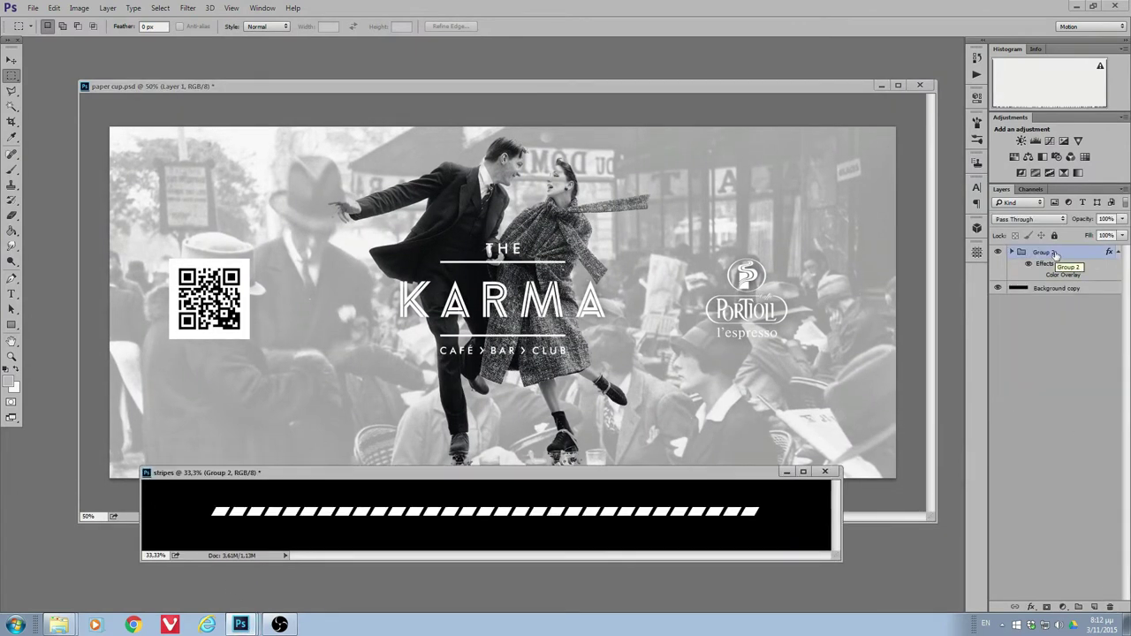
- Place the stripe band along the banner's top with a grey Color Overlay
{"action": "left_click_drag", "start_coordinate": [1054, 253], "coordinate": [720, 343]}
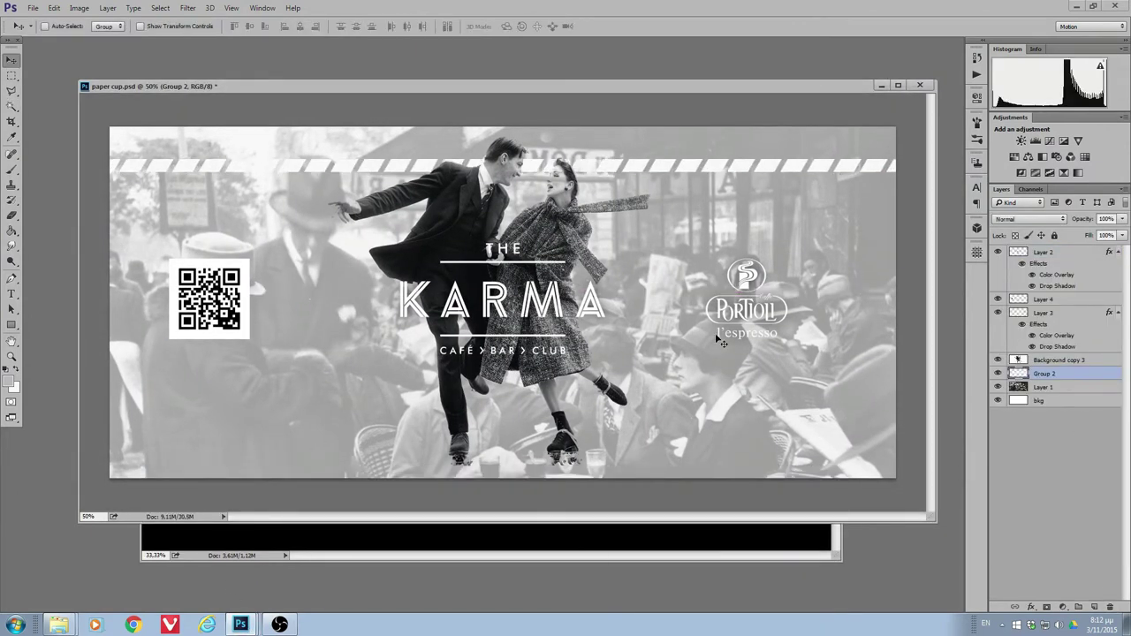
{"action": "key", "text": "shift+Up"}
{"action": "left_click", "coordinate": [107, 8]}
{"action": "left_click", "coordinate": [281, 162]}
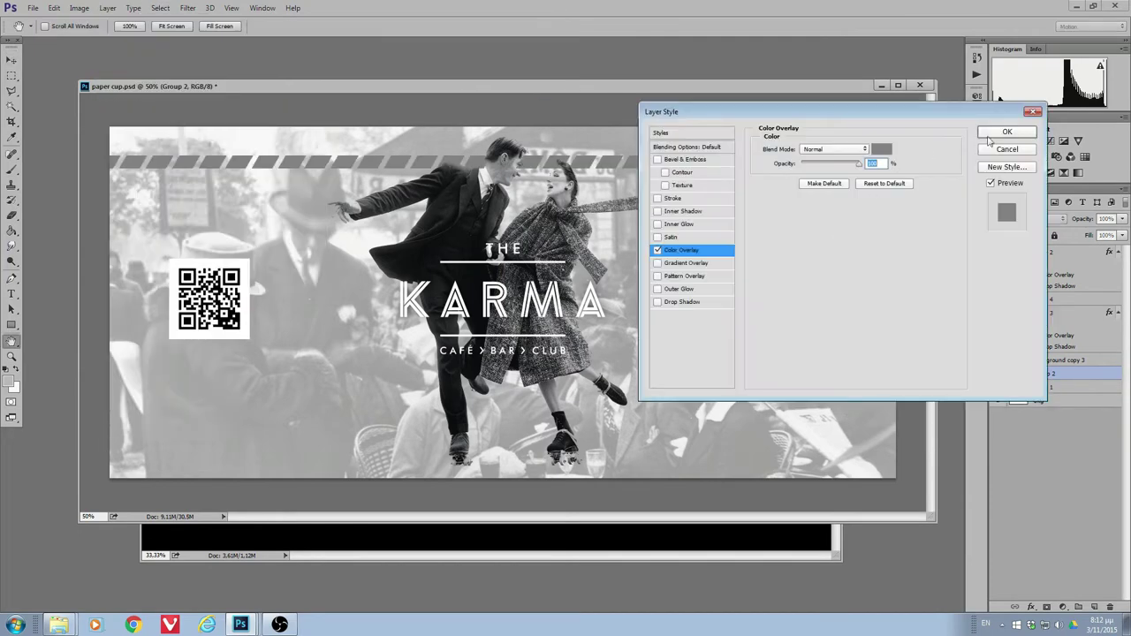
{"action": "left_click", "coordinate": [1008, 133]}
- Duplicate the stripes to the bottom edge, group both bands, and add a layer mask
{"action": "key", "text": "ctrl+j"}
{"action": "key", "text": "shift+Down"}
{"action": "key", "text": "shift+Down"}
{"action": "key", "text": "shift+Down"}
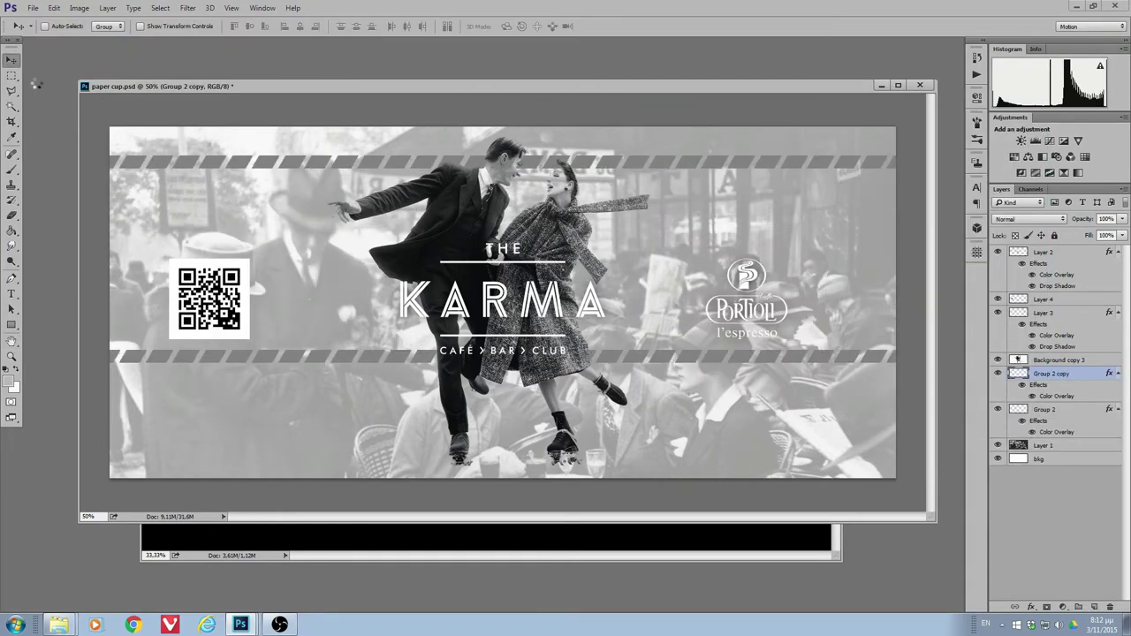
{"action": "key", "text": "shift+Down"}
{"action": "key", "text": "shift+Down"}
{"action": "key", "text": "shift+Down"}
{"action": "key", "text": "shift+Down"}
{"action": "key", "text": "shift+Down"}
{"action": "key", "text": "shift+Down"}
{"action": "left_click", "coordinate": [1046, 410]}
{"action": "key", "text": "shift+Up"}
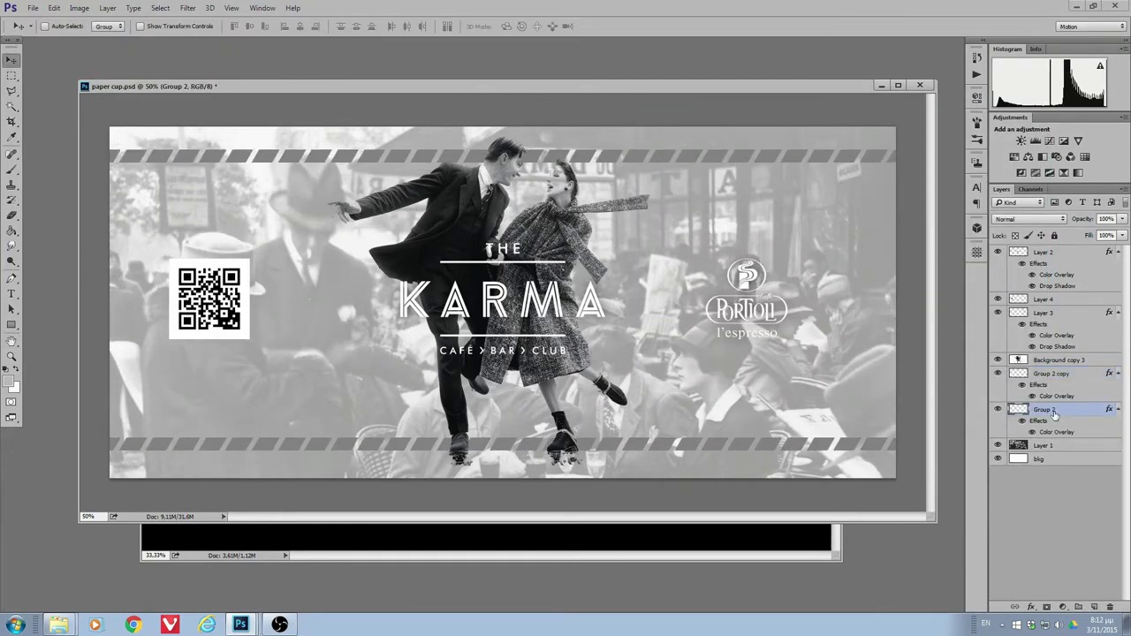
{"action": "left_click", "coordinate": [1047, 375], "text": "shift"}
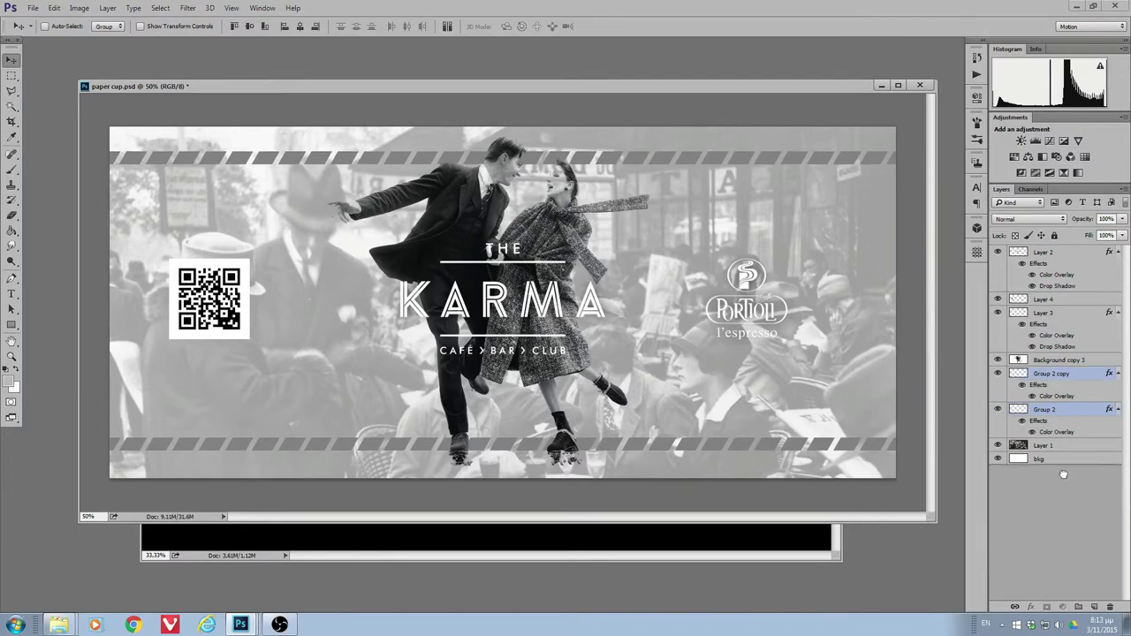
{"action": "key", "text": "ctrl+g"}
{"action": "left_click", "coordinate": [1046, 607]}
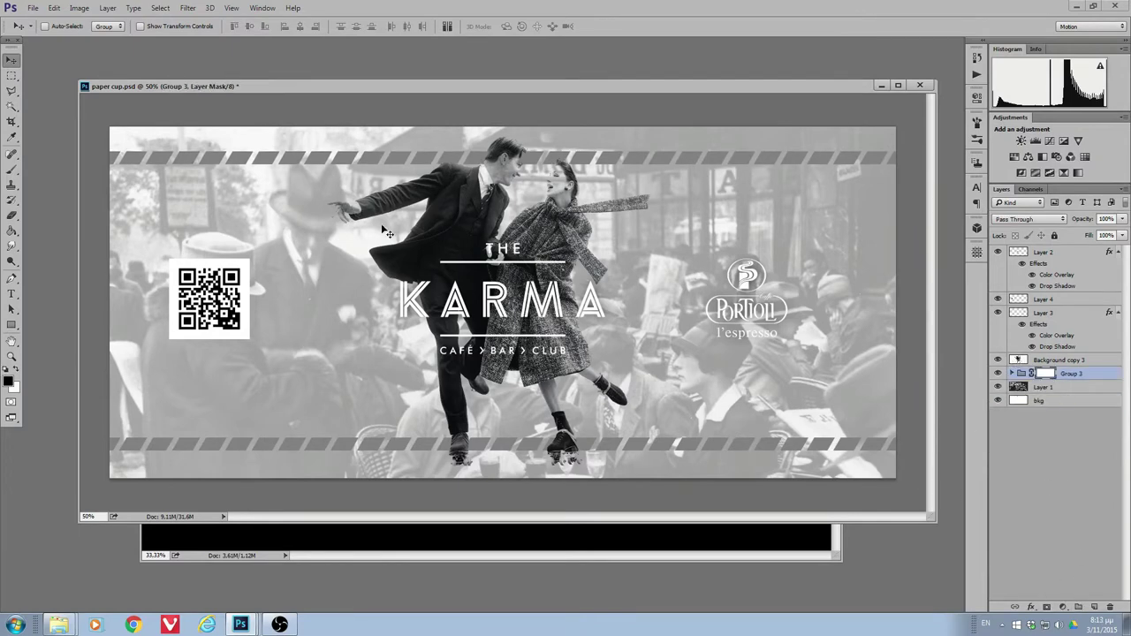
- Zoom to 100%, set black as the paint colour, and move the stripes group above the dancers
{"action": "key", "text": "z"}
{"action": "left_click", "coordinate": [459, 431]}
{"action": "left_click", "coordinate": [929, 154]}
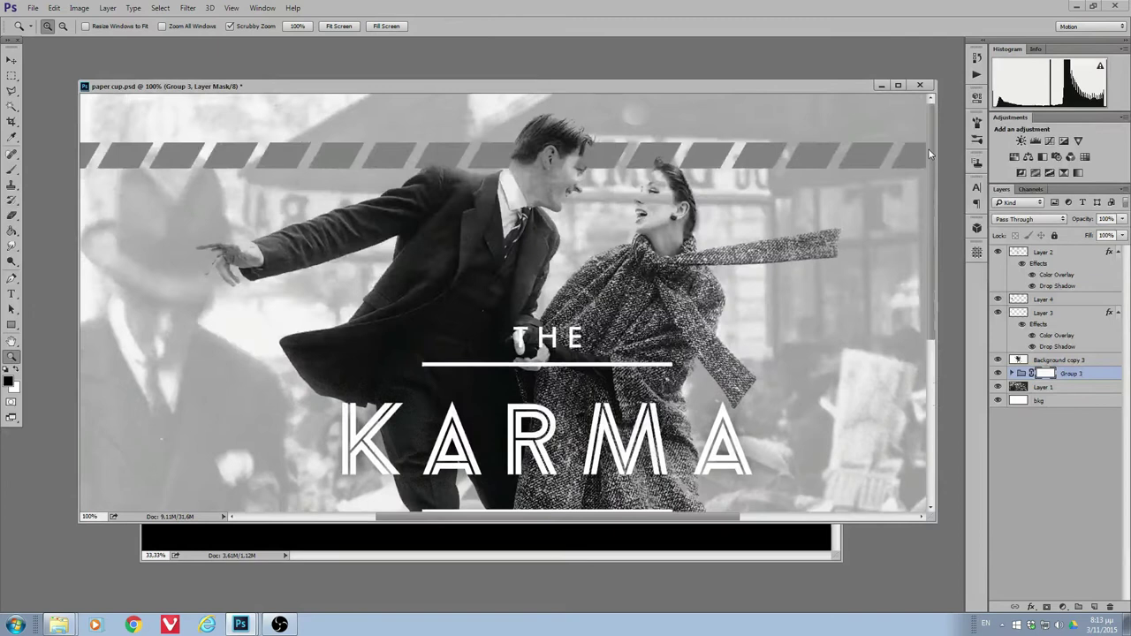
{"action": "left_click", "coordinate": [1065, 360]}
{"action": "left_click", "coordinate": [1043, 387]}
{"action": "key", "text": "ctrl+shift+alt+n"}
{"action": "key", "text": "b"}
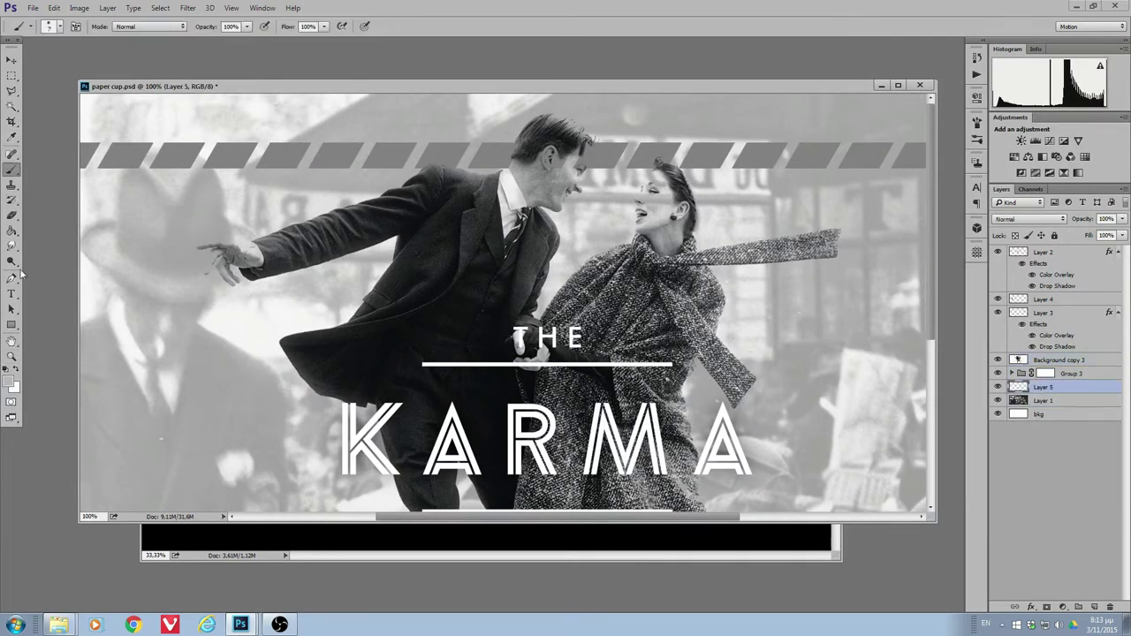
{"action": "key", "text": "x"}
{"action": "left_click", "coordinate": [7, 371]}
{"action": "left_click_drag", "start_coordinate": [1064, 373], "coordinate": [1060, 357]}
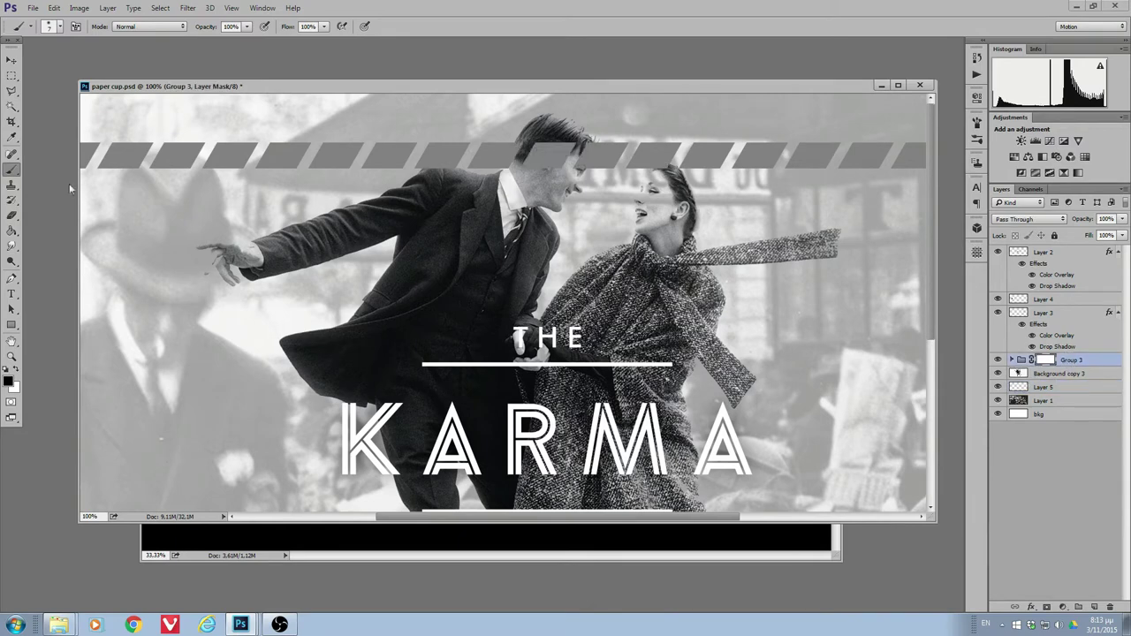
- Mask the stripe off the man's head with a 44 px black brush
{"action": "left_click", "coordinate": [59, 26]}
{"action": "left_click_drag", "start_coordinate": [112, 49], "coordinate": [141, 49]}
{"action": "key", "text": "Return"}
{"action": "left_click_drag", "start_coordinate": [539, 156], "coordinate": [557, 156]}
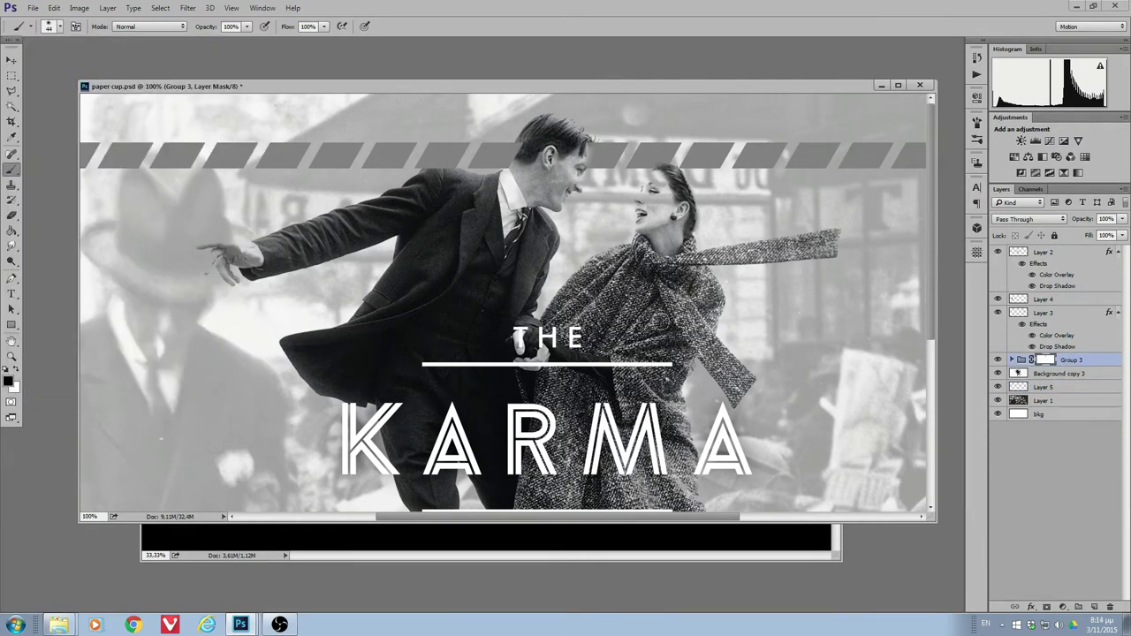
{"action": "left_click", "coordinate": [59, 27]}
{"action": "key", "text": "Return"}
- Set Group 3 to Pass Through and reveal both skate boots over the lower stripe
{"action": "left_click", "coordinate": [1029, 219]}
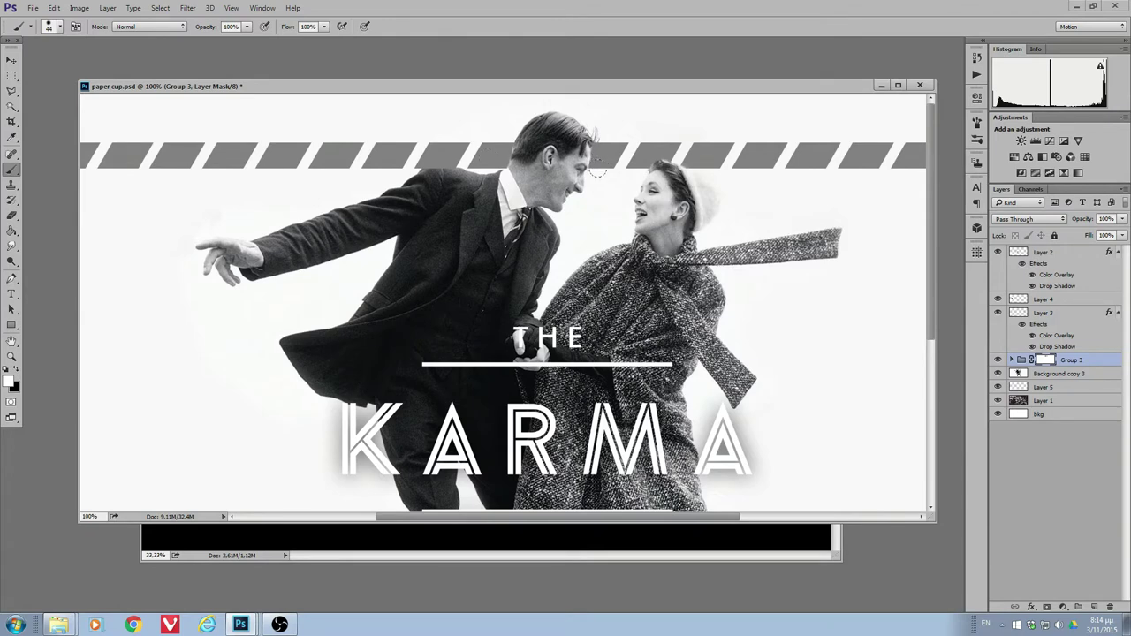
{"action": "scroll", "coordinate": [490, 415], "scroll_direction": "down", "scroll_amount": 5}
{"action": "left_click_drag", "start_coordinate": [452, 444], "coordinate": [458, 440]}
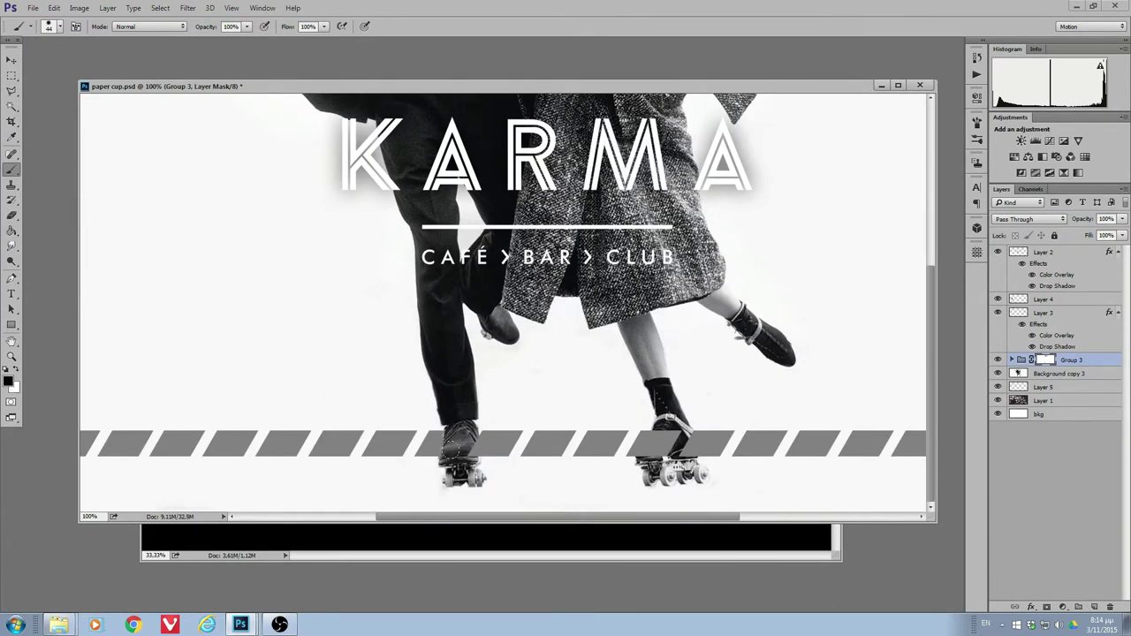
{"action": "left_click_drag", "start_coordinate": [654, 448], "coordinate": [685, 437]}
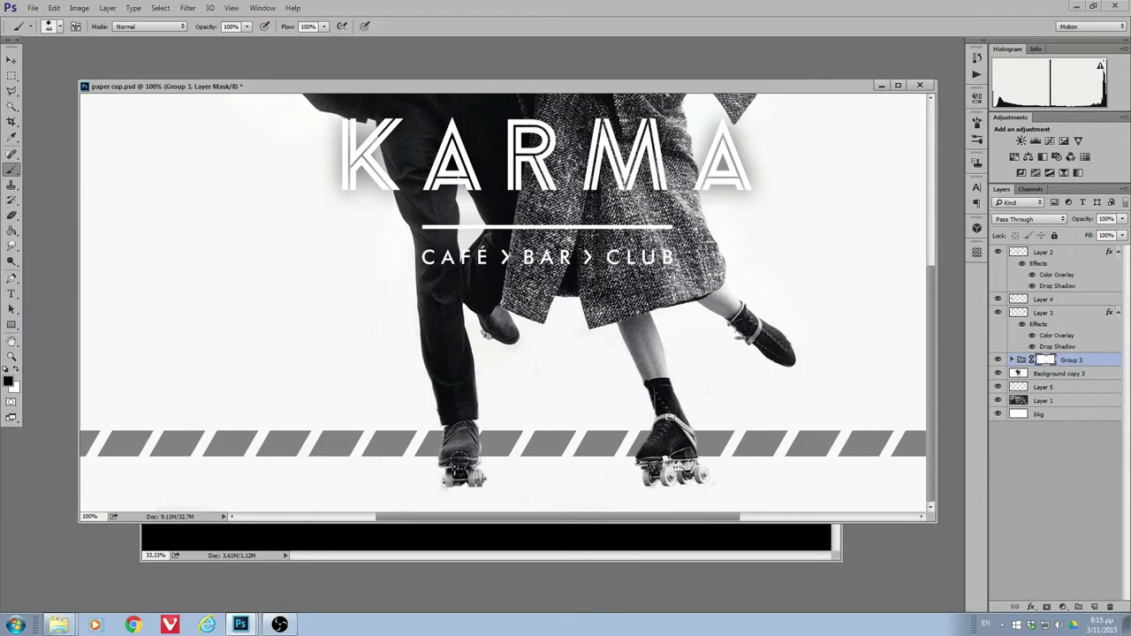
{"action": "left_click_drag", "start_coordinate": [928, 380], "coordinate": [921, 209]}
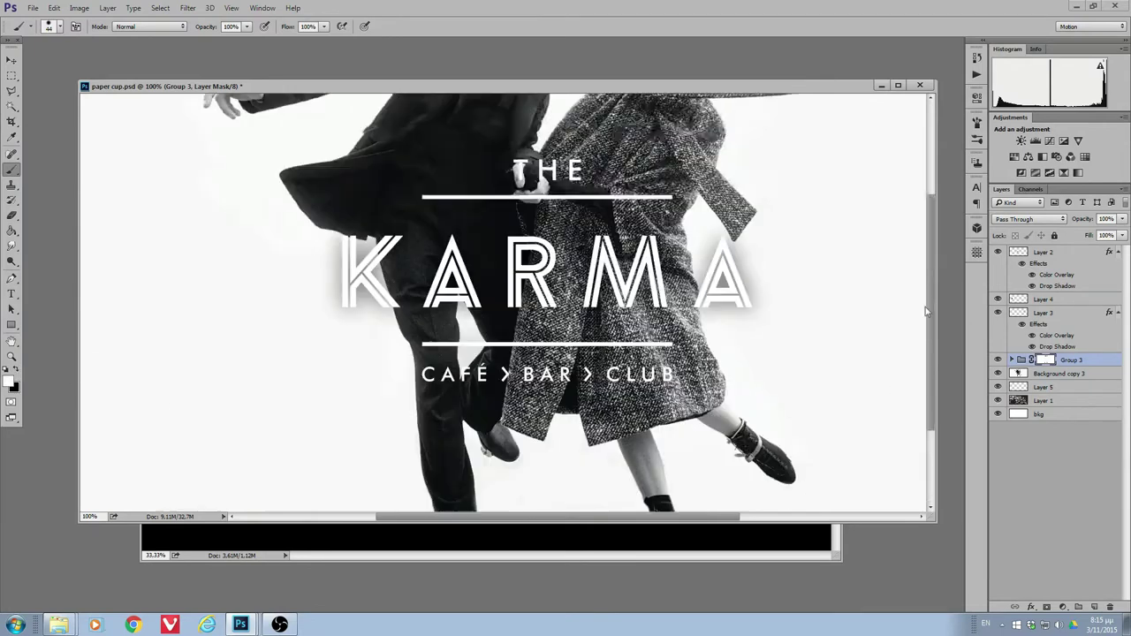
- Blend Background copy 3 in Darker Color mode, then make Layer 5 the active layer
{"action": "left_click", "coordinate": [1066, 374]}
{"action": "left_click", "coordinate": [1029, 218]}
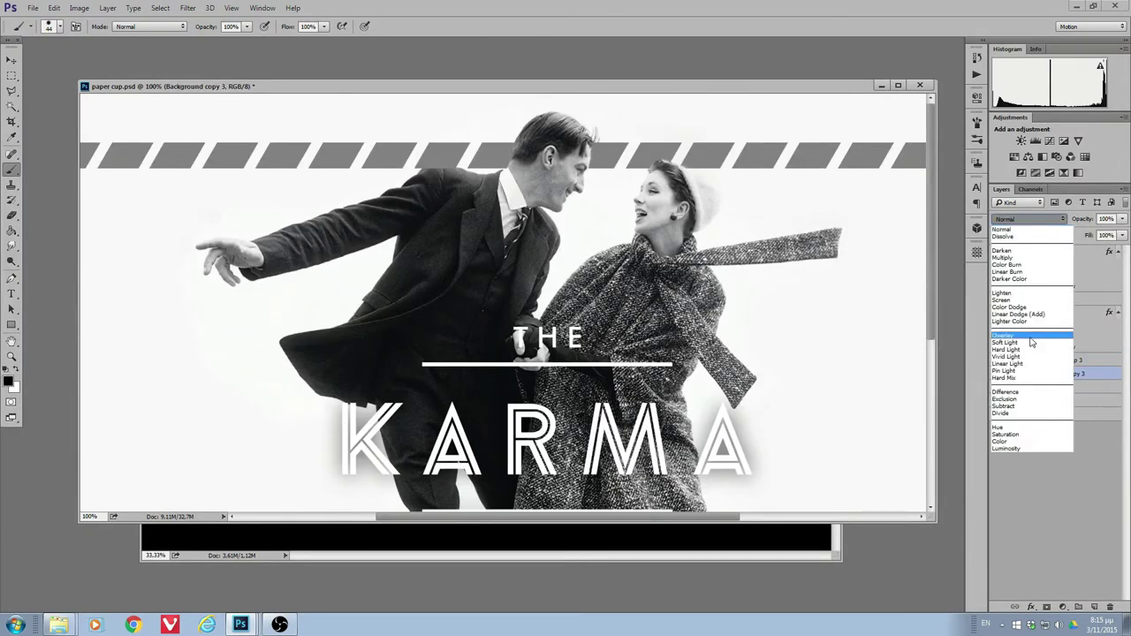
{"action": "left_click", "coordinate": [1028, 279]}
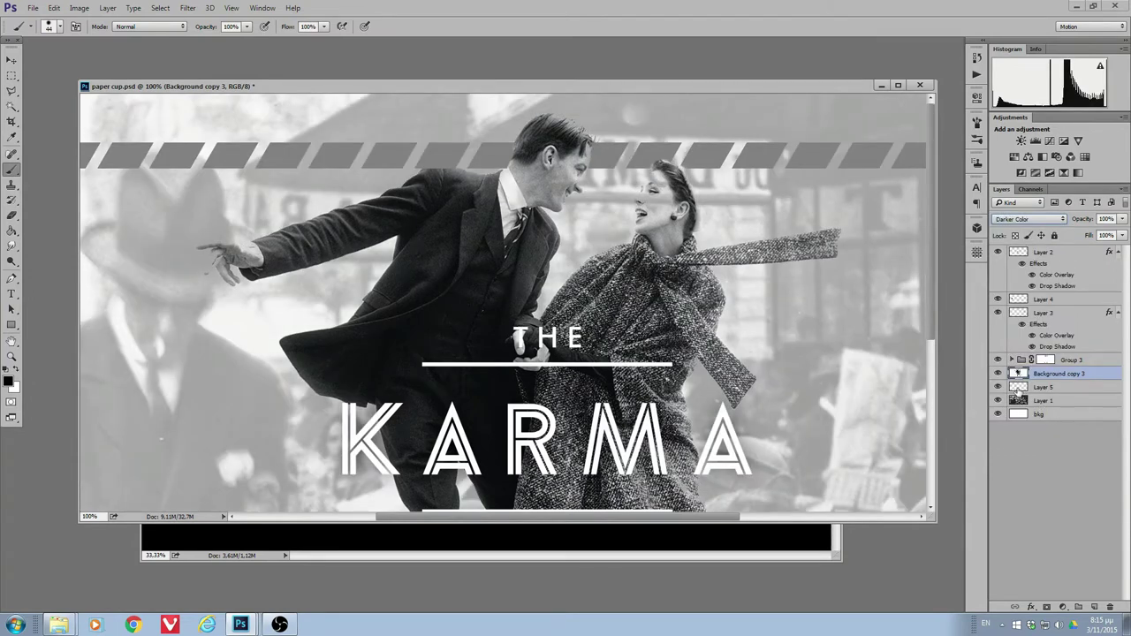
{"action": "key", "text": "alt+bracketleft"}
{"action": "key", "text": "x"}
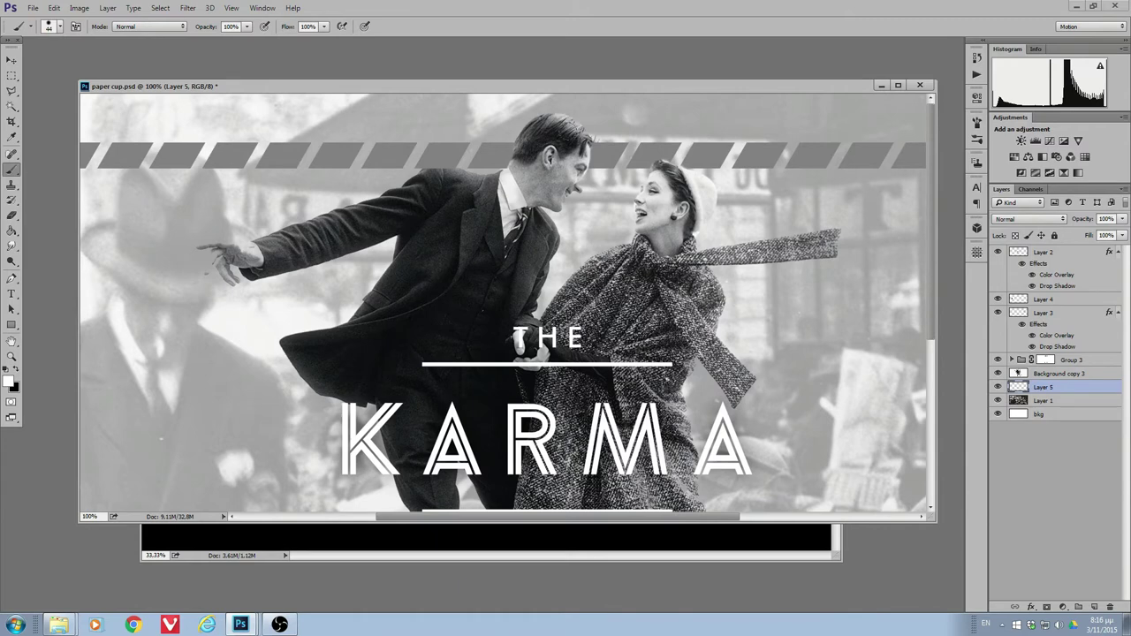
- Select the couple on Background copy 3 with Magic Wand, refining with Polygonal Lasso
{"action": "left_click", "coordinate": [11, 106]}
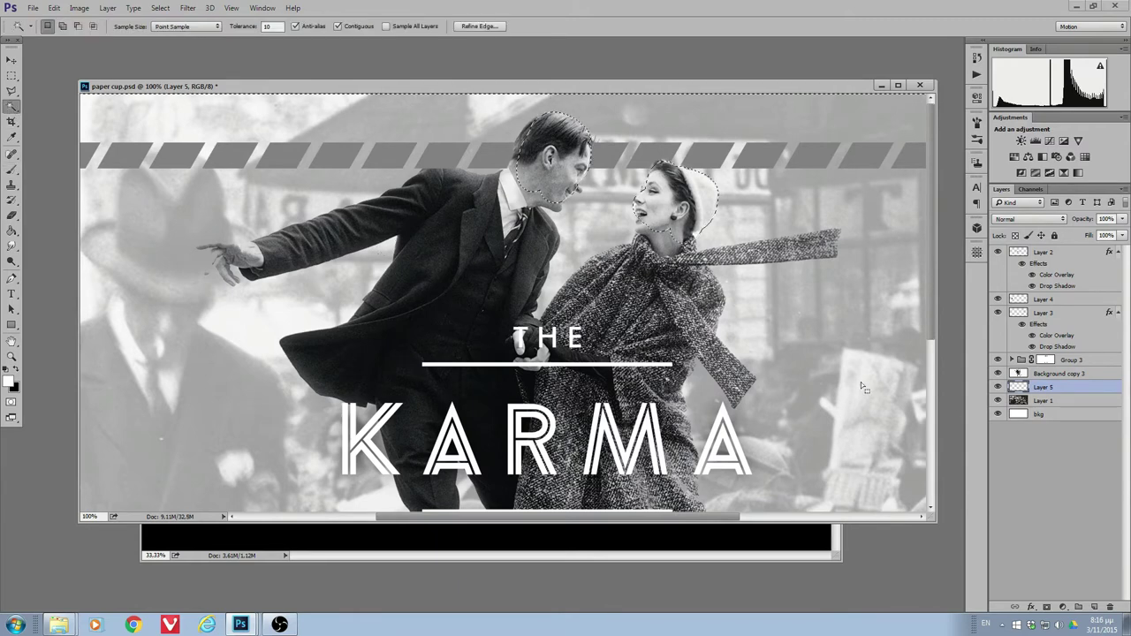
{"action": "left_click", "coordinate": [1066, 373]}
{"action": "left_click", "coordinate": [1019, 374], "text": "ctrl"}
{"action": "key", "text": "l"}
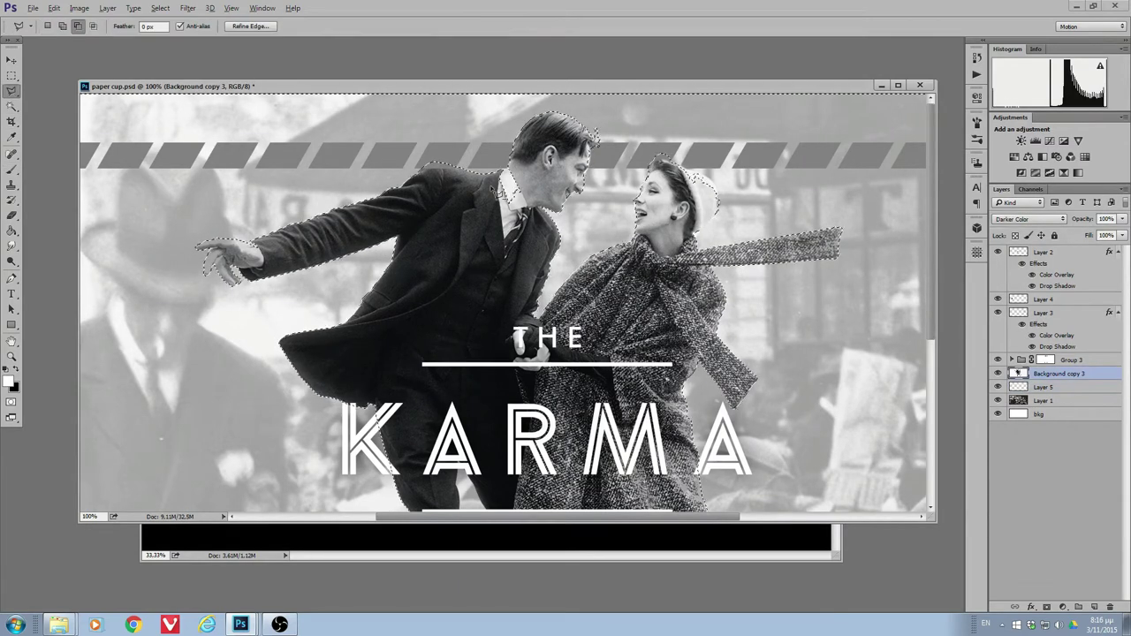
{"action": "left_click", "coordinate": [693, 168]}
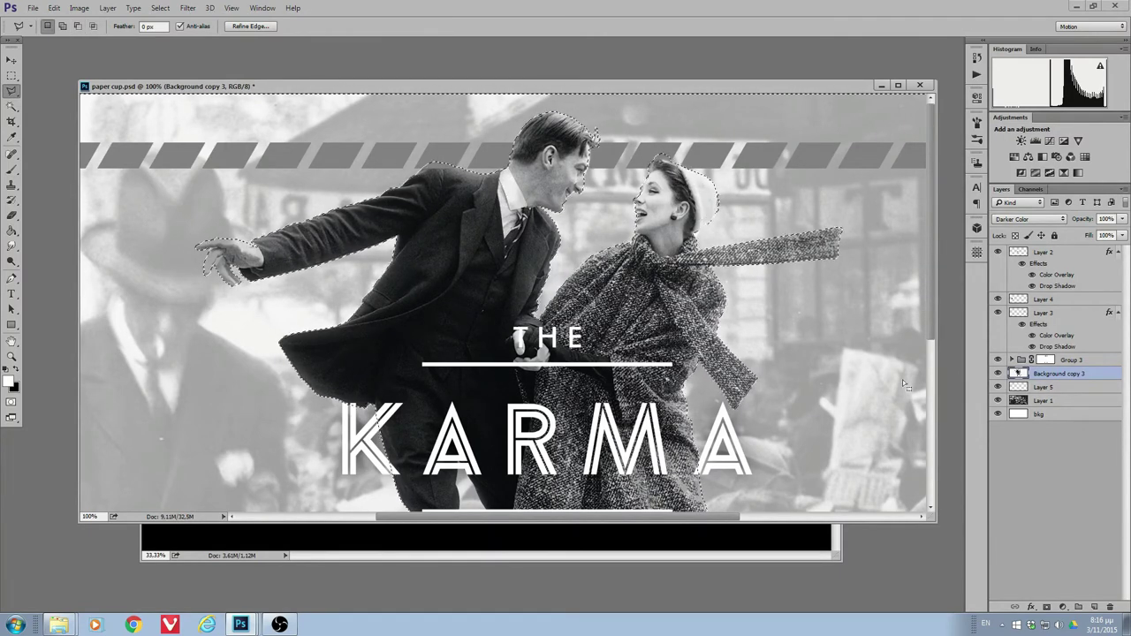
- On Layer 5, paint white over the woman's head and the man's hand, then deselect
{"action": "left_click", "coordinate": [1047, 387]}
{"action": "key", "text": "d"}
{"action": "key", "text": "e"}
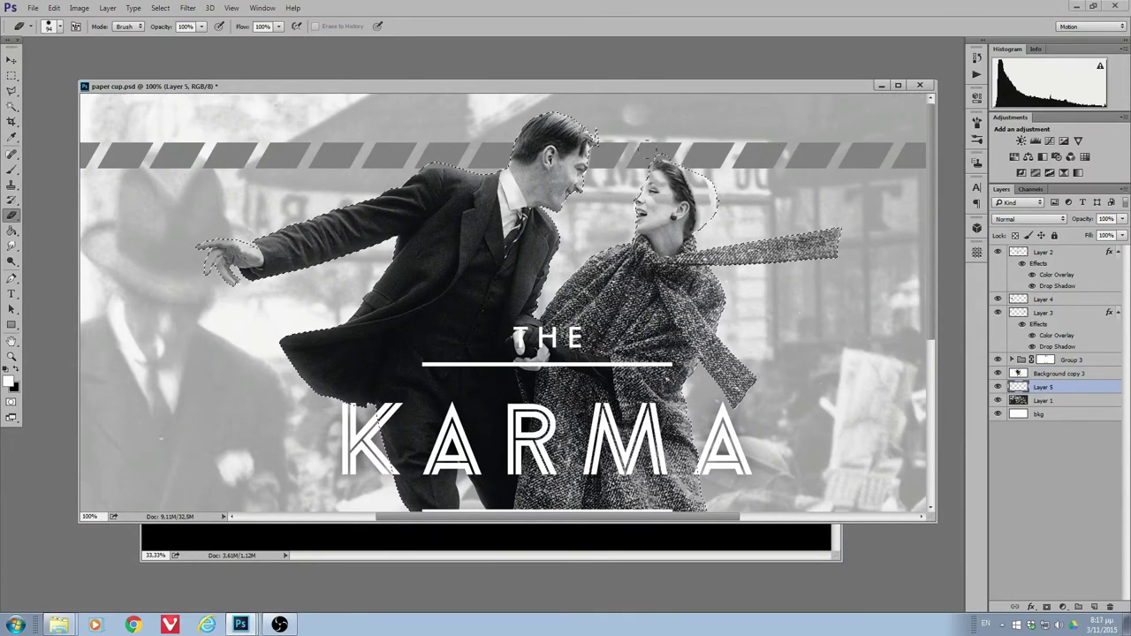
{"action": "key", "text": "x"}
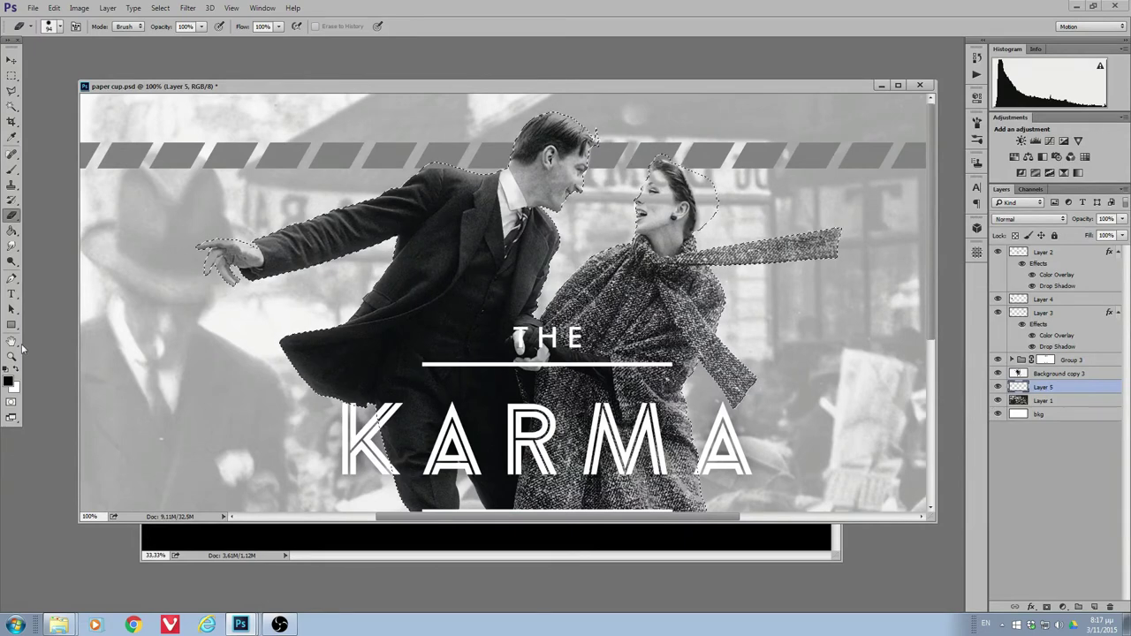
{"action": "key", "text": "b"}
{"action": "left_click", "coordinate": [662, 212]}
{"action": "key", "text": "ctrl+z"}
{"action": "key", "text": "x"}
{"action": "left_click_drag", "start_coordinate": [654, 199], "coordinate": [707, 200]}
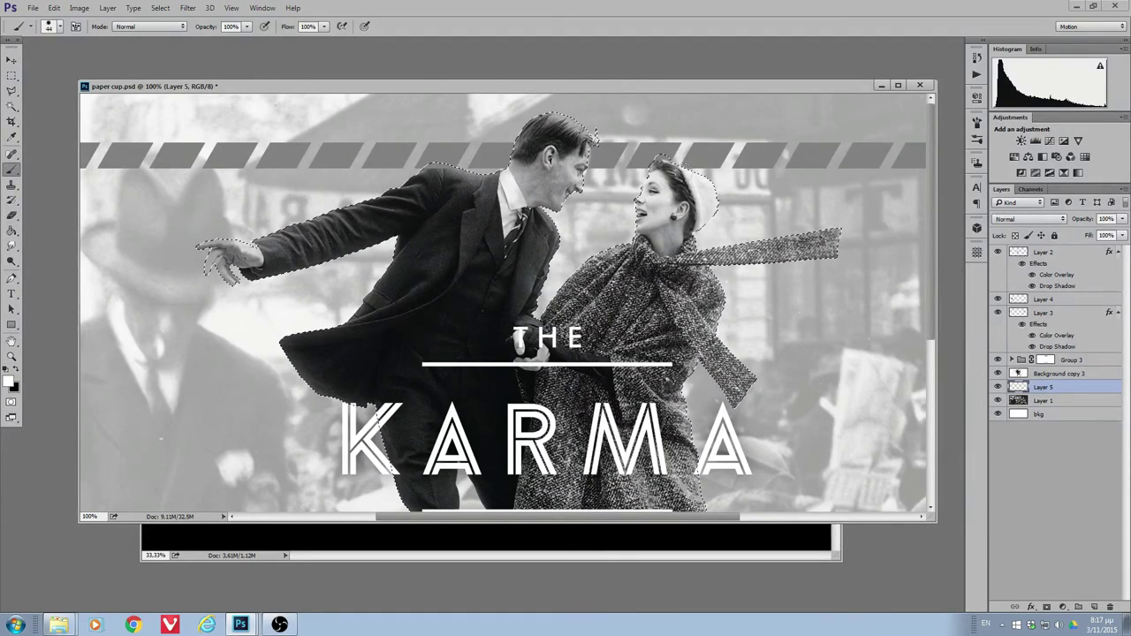
{"action": "left_click_drag", "start_coordinate": [201, 246], "coordinate": [258, 252]}
{"action": "key", "text": "ctrl+d"}
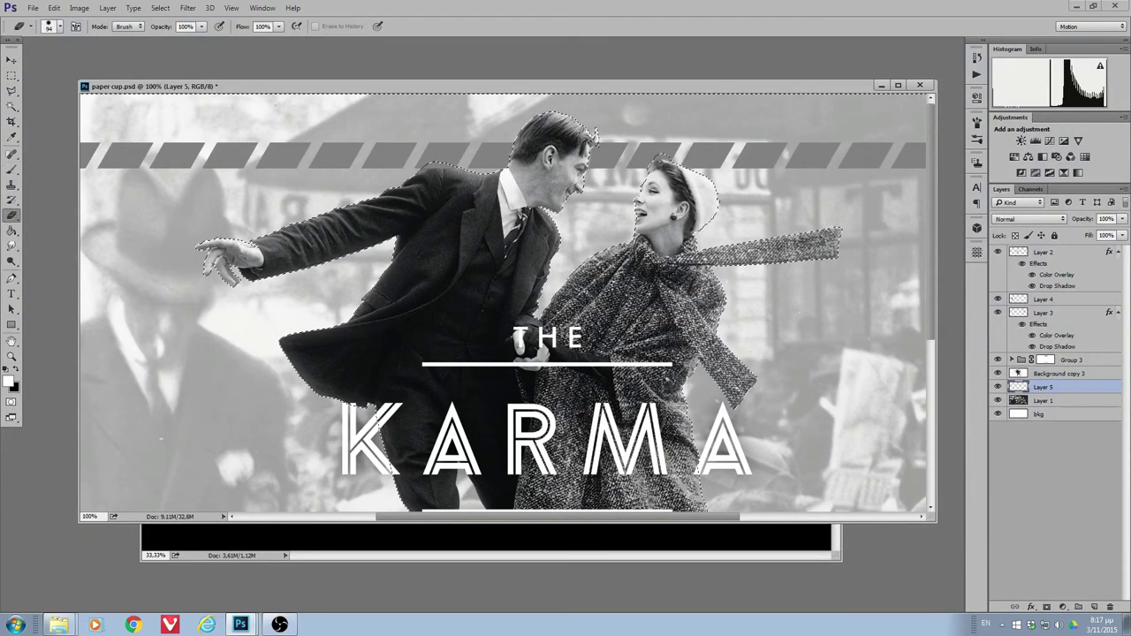
- Zoom in on the couple's faces to touch up, then zoom back out to the whole banner
{"action": "key", "text": "m"}
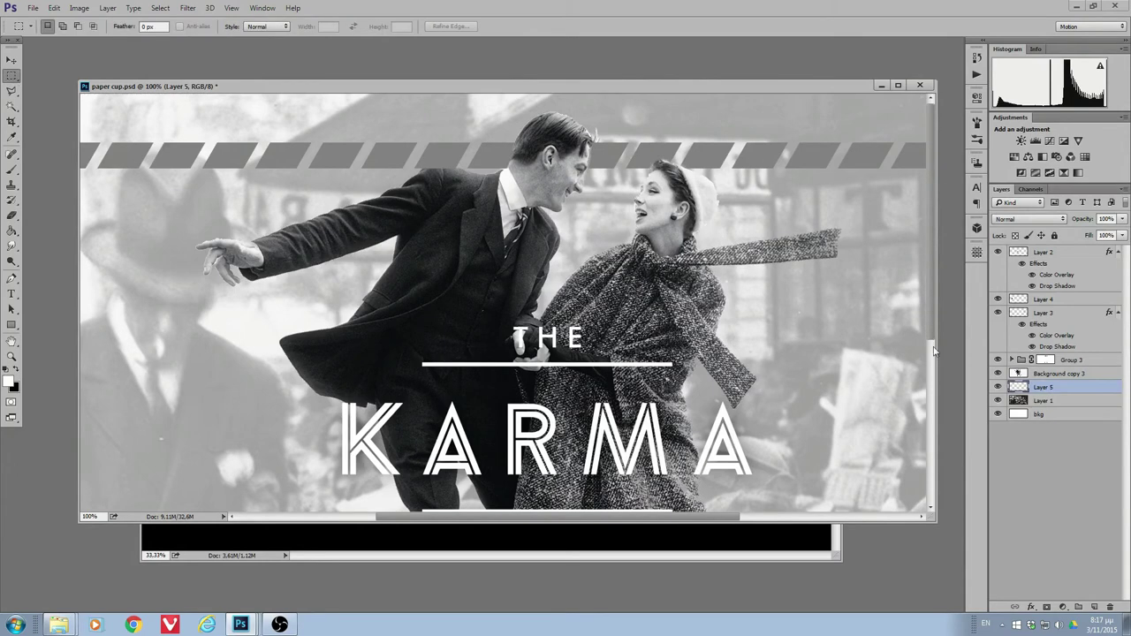
{"action": "left_click", "coordinate": [12, 356]}
{"action": "left_click", "coordinate": [855, 385], "text": "alt"}
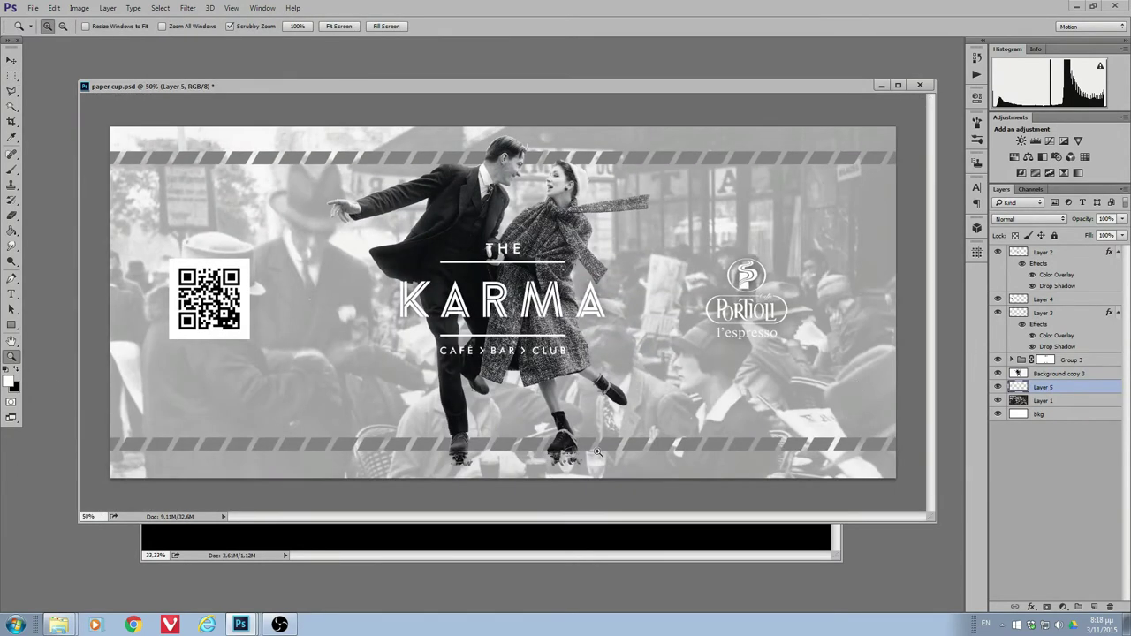
{"action": "left_click", "coordinate": [501, 136]}
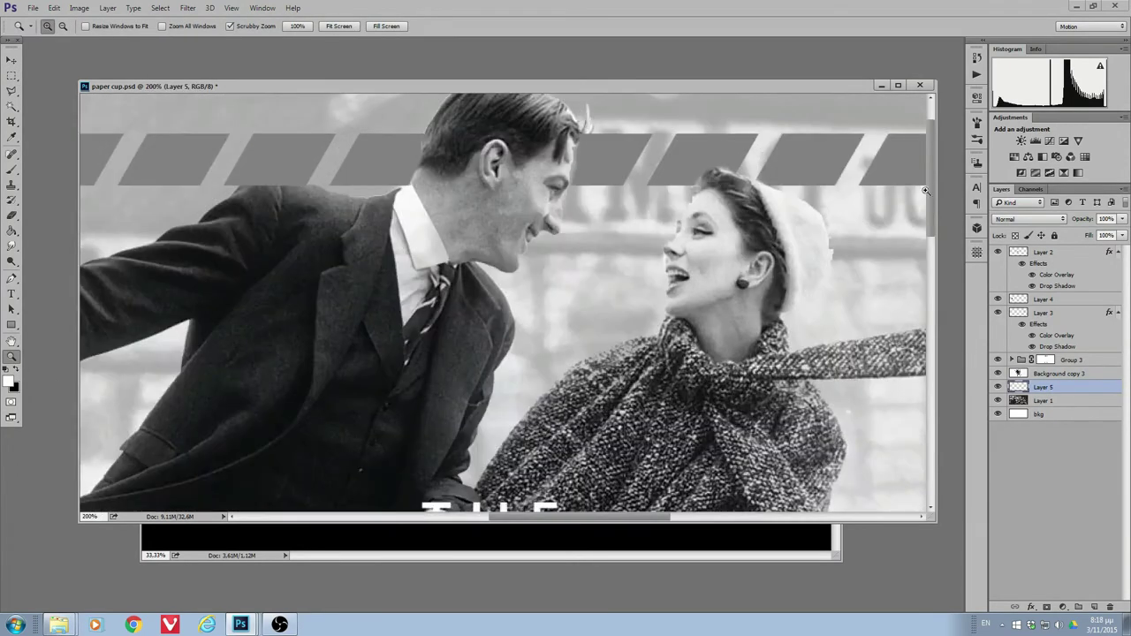
{"action": "left_click", "coordinate": [11, 215]}
{"action": "left_click", "coordinate": [59, 25]}
{"action": "key", "text": "Return"}
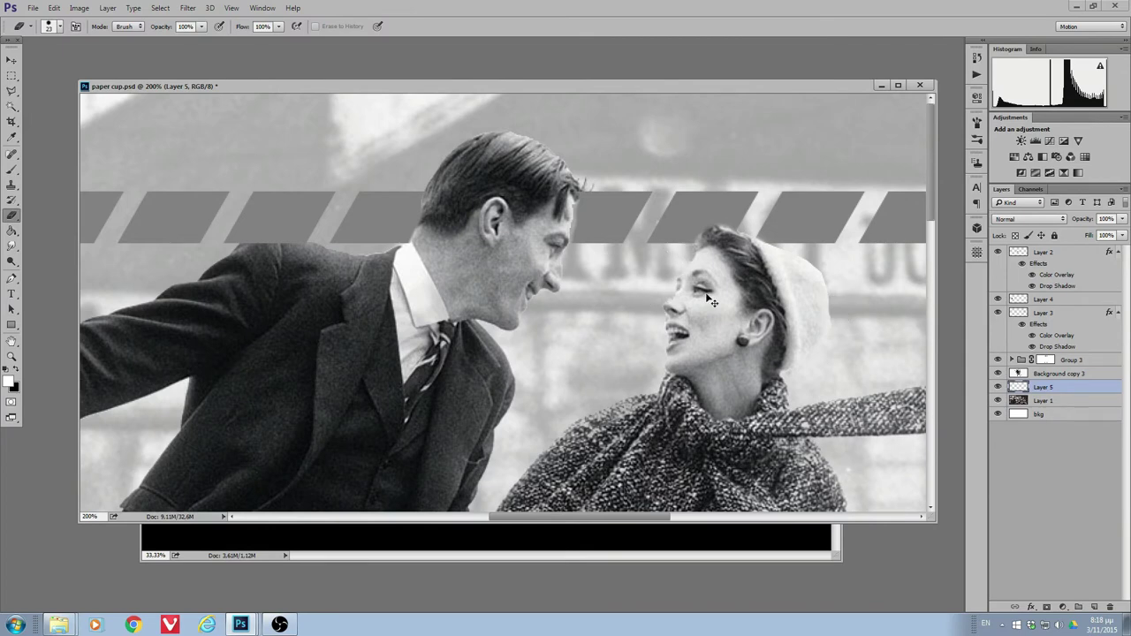
{"action": "key", "text": "b"}
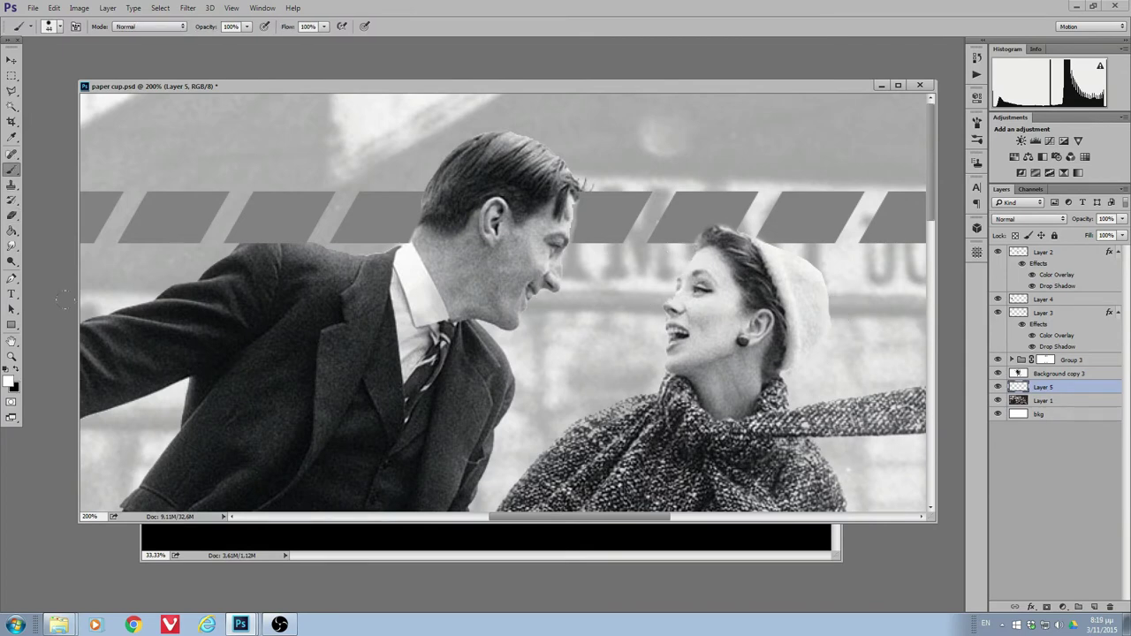
{"action": "key", "text": "z"}
{"action": "key", "text": "ctrl+minus"}
{"action": "key", "text": "ctrl+minus"}
{"action": "key", "text": "ctrl+minus"}
- Increase the drop shadow distance on the Layer 3 logo's layer style
{"action": "double_click", "coordinate": [1053, 347]}
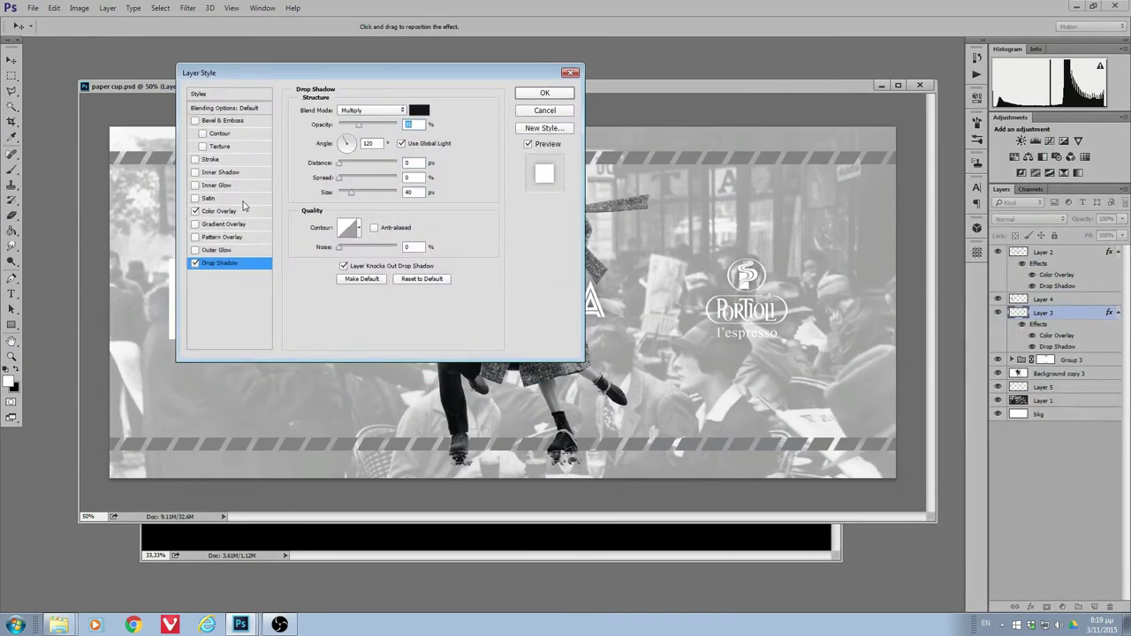
{"action": "left_click", "coordinate": [420, 163]}
{"action": "key", "text": "Up"}
{"action": "key", "text": "Up"}
{"action": "key", "text": "Return"}
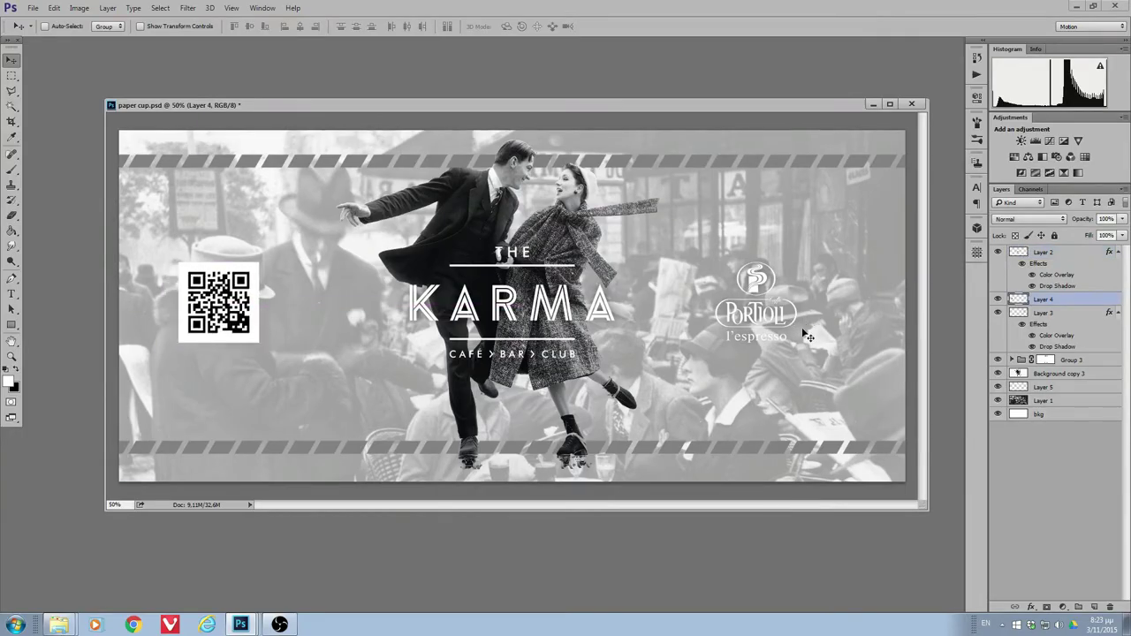
- Move the Portioli logo to the left, the QR code to the right, and paste the Greek address
{"action": "left_click", "coordinate": [997, 298]}
{"action": "left_click_drag", "start_coordinate": [755, 300], "coordinate": [256, 300]}
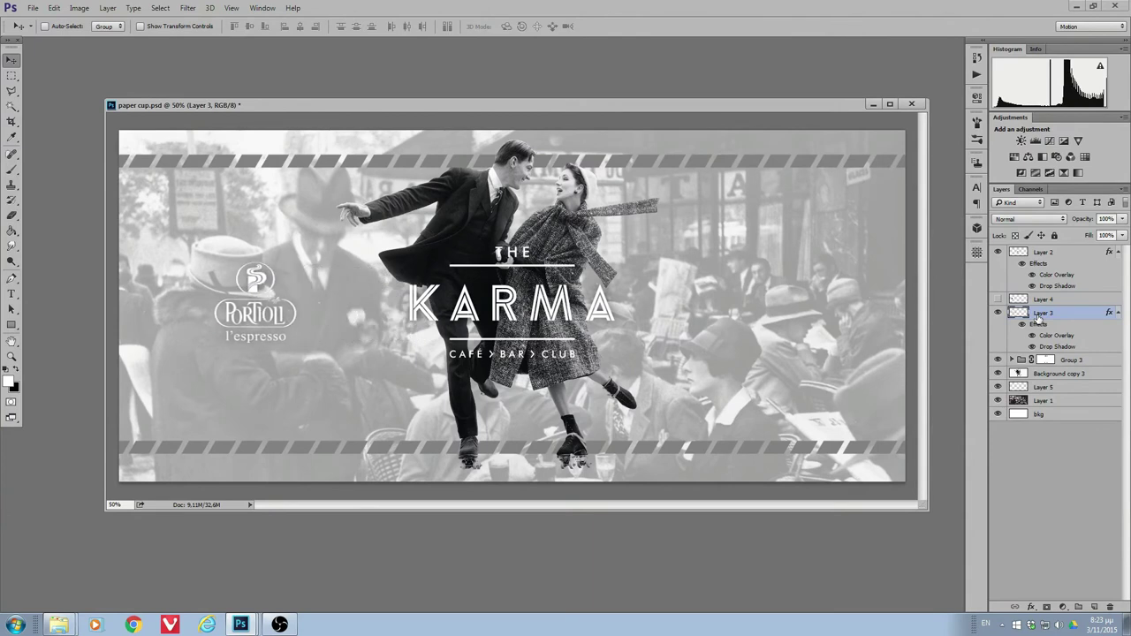
{"action": "key", "text": "shift+Left"}
{"action": "key", "text": "shift+Left"}
{"action": "key", "text": "shift+Left"}
{"action": "key", "text": "shift+Left"}
{"action": "key", "text": "shift+Left"}
{"action": "key", "text": "shift+Left"}
{"action": "left_click", "coordinate": [998, 299]}
{"action": "left_click", "coordinate": [1042, 301]}
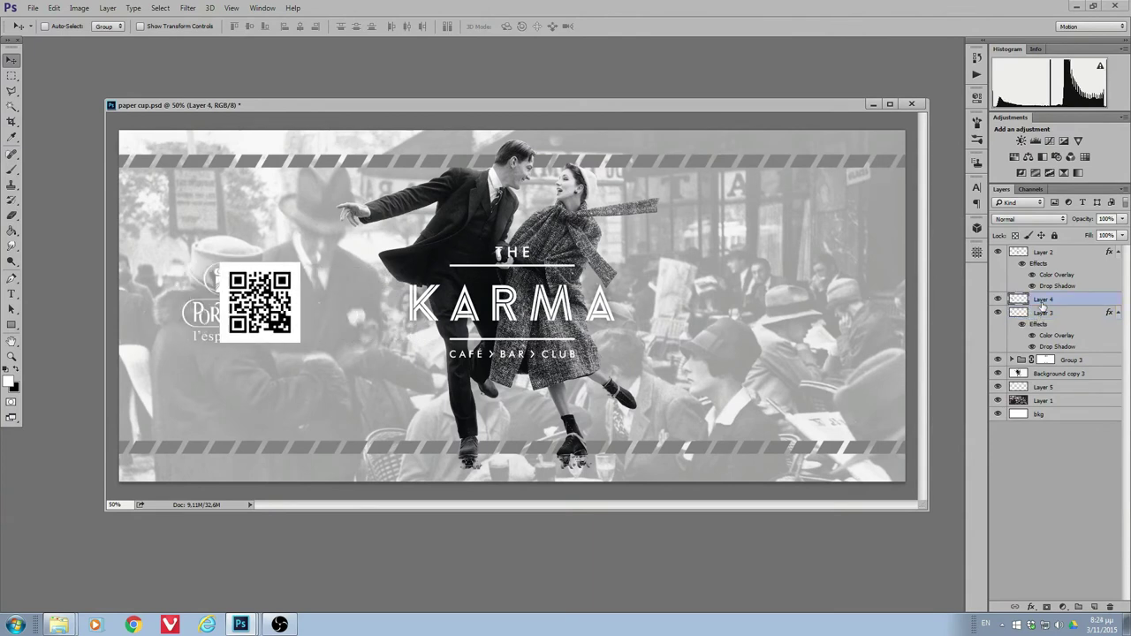
{"action": "key", "text": "shift+Right"}
{"action": "key", "text": "shift+Right"}
{"action": "key", "text": "shift+Right"}
{"action": "key", "text": "shift+Right"}
{"action": "key", "text": "shift+Right"}
{"action": "key", "text": "shift+Right"}
{"action": "key", "text": "shift+Right"}
{"action": "key", "text": "shift+Right"}
{"action": "key", "text": "shift+Right"}
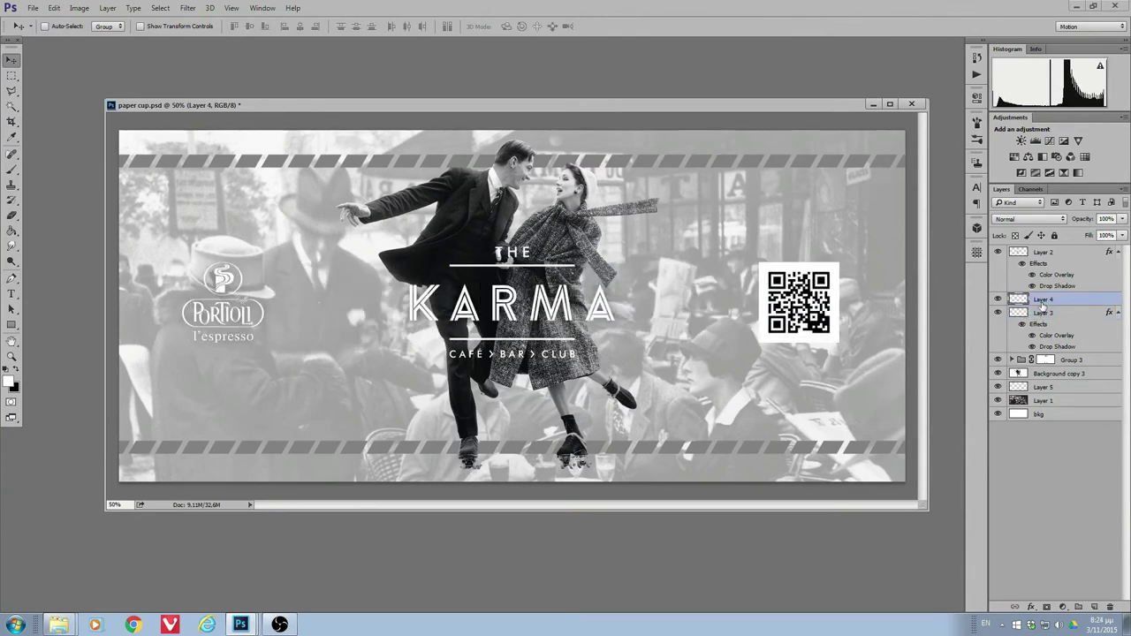
{"action": "key", "text": "ctrl+v"}
- Shrink the address text to 70% and paste the copied layer style onto it
{"action": "key", "text": "ctrl+t"}
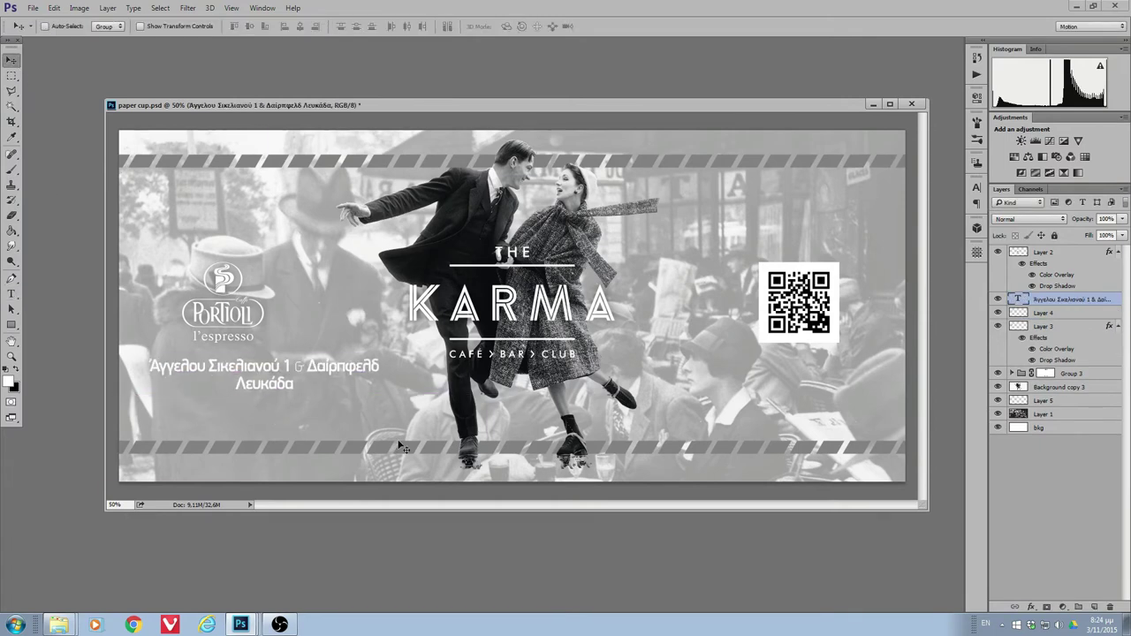
{"action": "mouse_move", "coordinate": [374, 404]}
{"action": "left_mouse_down"}
{"action": "mouse_move", "coordinate": [307, 378]}
{"action": "mouse_move", "coordinate": [828, 411]}
{"action": "left_mouse_up"}
{"action": "key", "text": "Return"}
{"action": "right_click", "coordinate": [1060, 298]}
{"action": "right_click", "coordinate": [1060, 298]}
{"action": "left_click", "coordinate": [981, 384]}
- Adjust the address text's drop shadow, select Layer 1, and save the banner
{"action": "double_click", "coordinate": [1051, 329]}
{"action": "left_click_drag", "start_coordinate": [826, 89], "coordinate": [222, 89]}
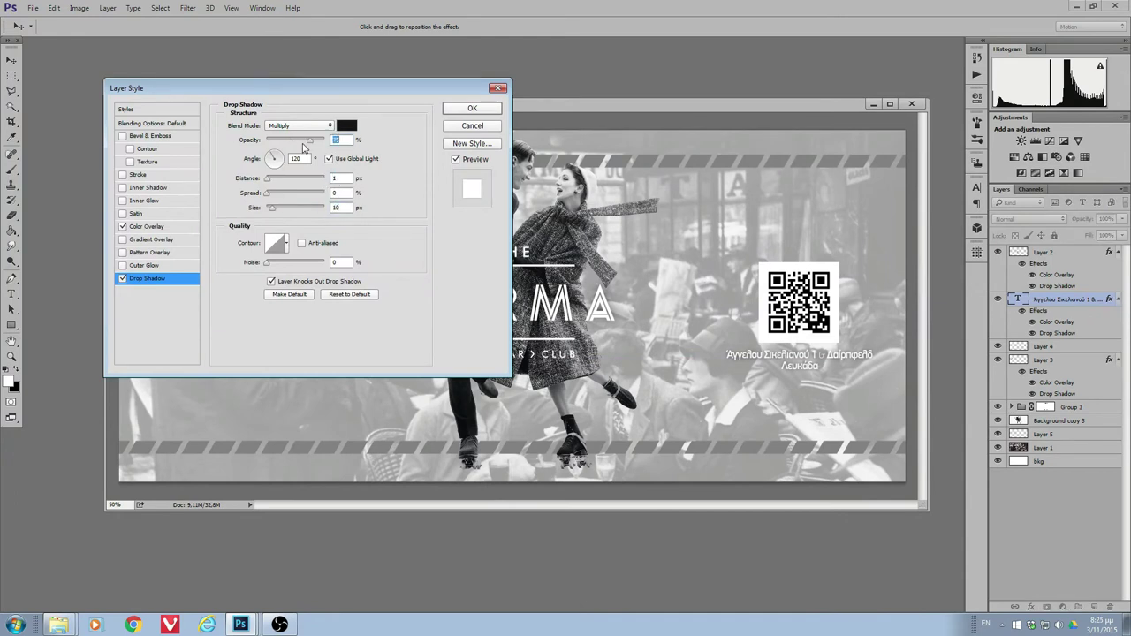
{"action": "left_click", "coordinate": [473, 108]}
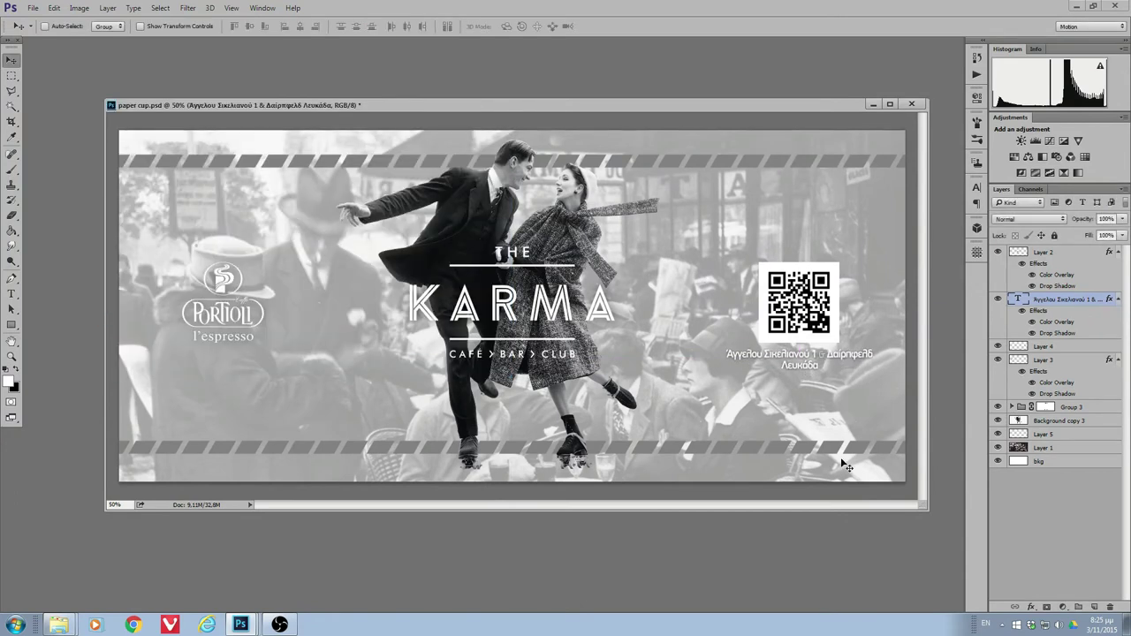
{"action": "left_click", "coordinate": [1045, 449]}
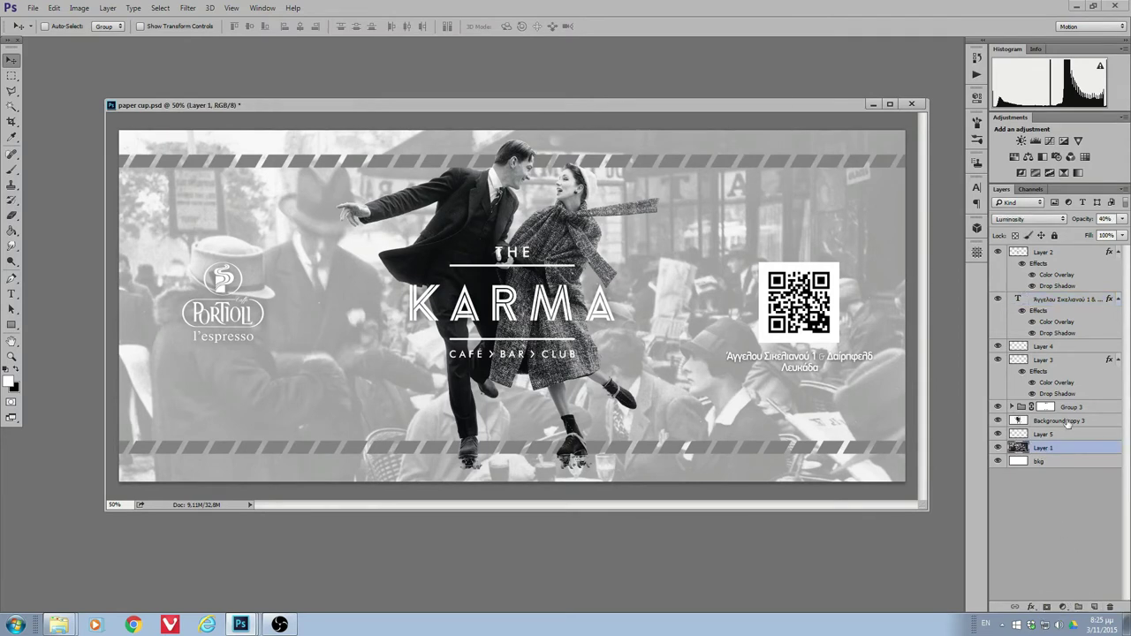
{"action": "key", "text": "ctrl+s"}
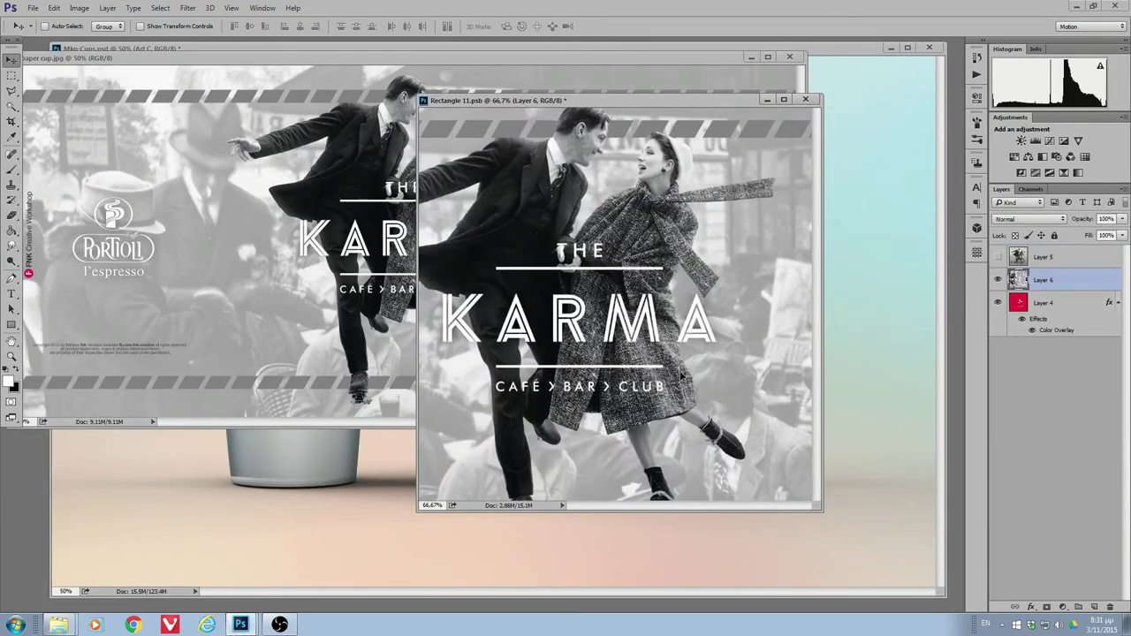
- Scale the pasted Karma banner to 85% in the middle cup's art and apply it
{"action": "key", "text": "ctrl+t"}
{"action": "left_click", "coordinate": [186, 26]}
{"action": "type", "text": "80"}
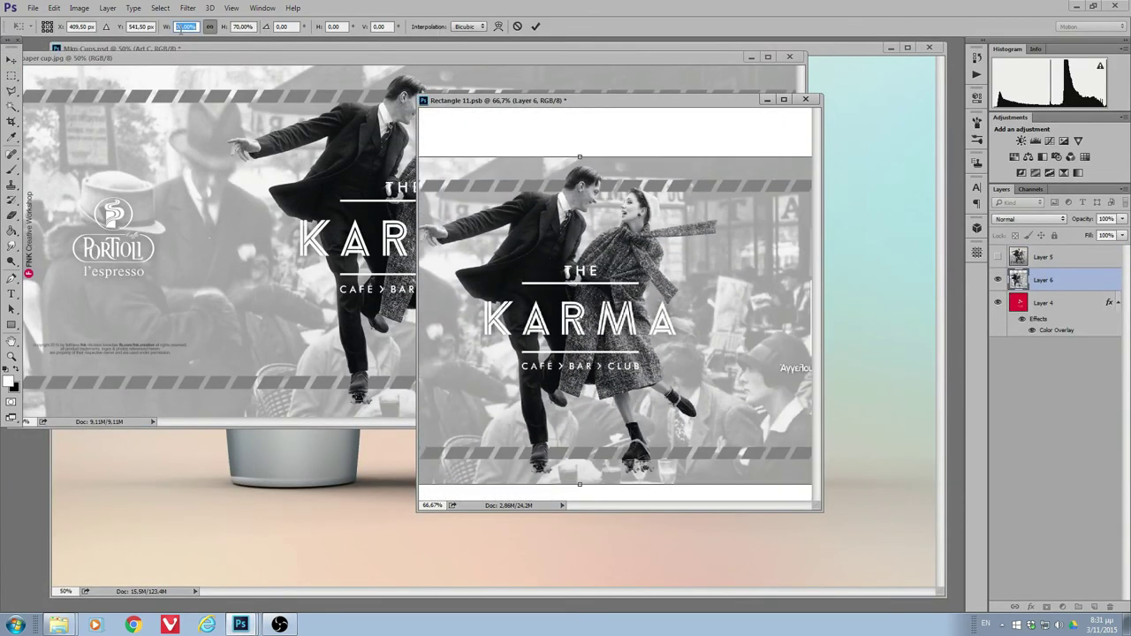
{"action": "key", "text": "Return"}
{"action": "type", "text": "85"}
{"action": "key", "text": "Return"}
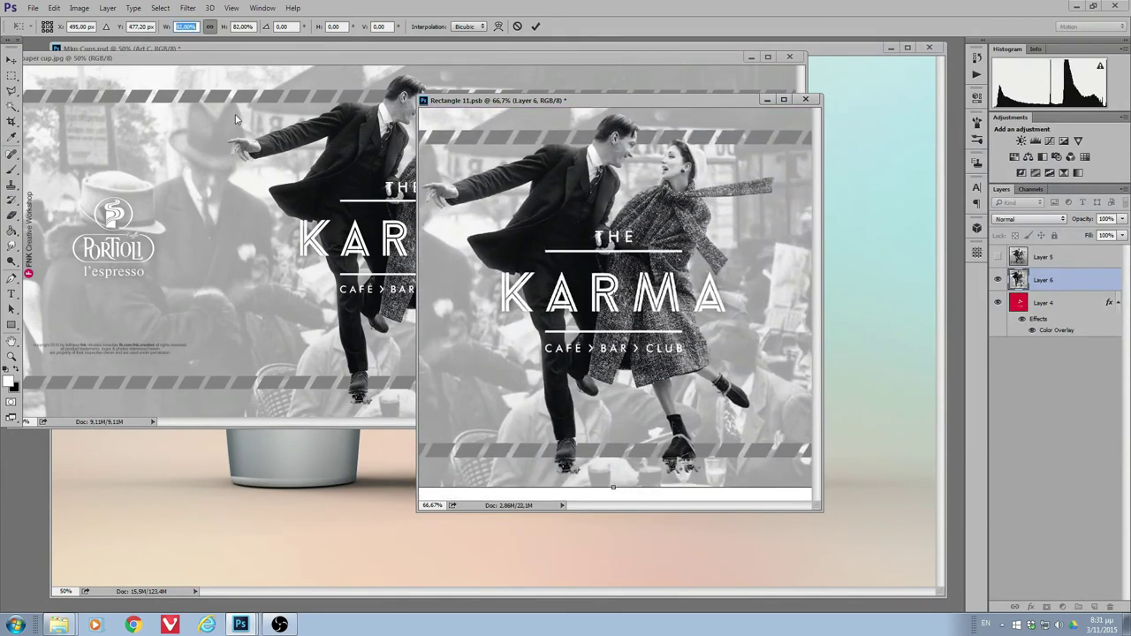
{"action": "left_click", "coordinate": [11, 59]}
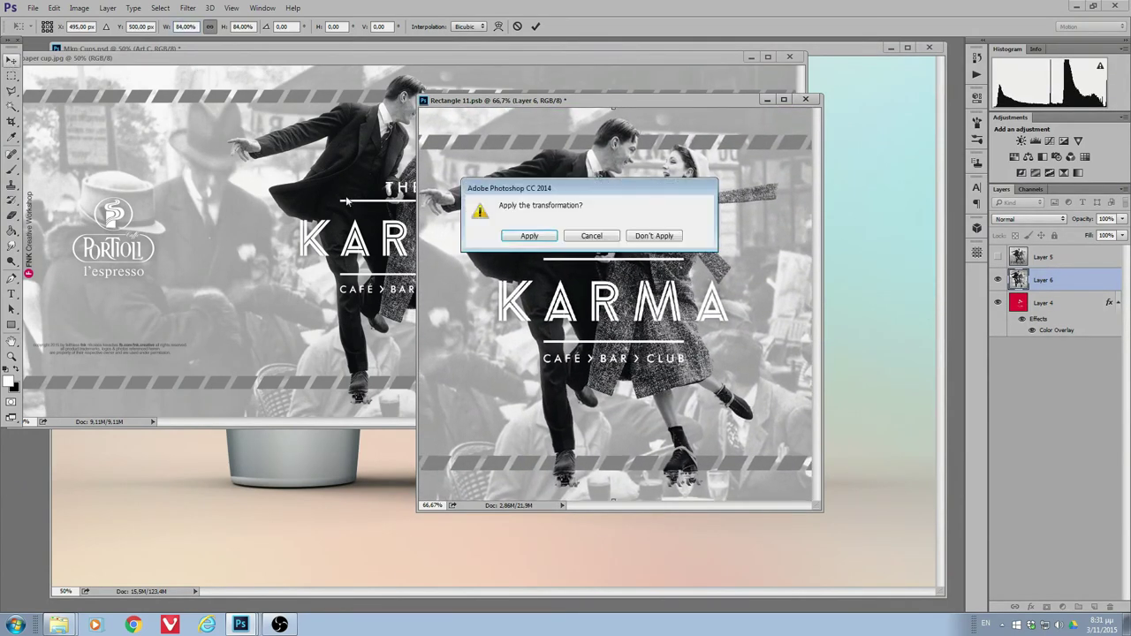
{"action": "left_click", "coordinate": [528, 233]}
- Save and close the middle cup's artwork and the banner source file
{"action": "left_click", "coordinate": [13, 76]}
{"action": "left_click", "coordinate": [805, 99]}
{"action": "key", "text": "Return"}
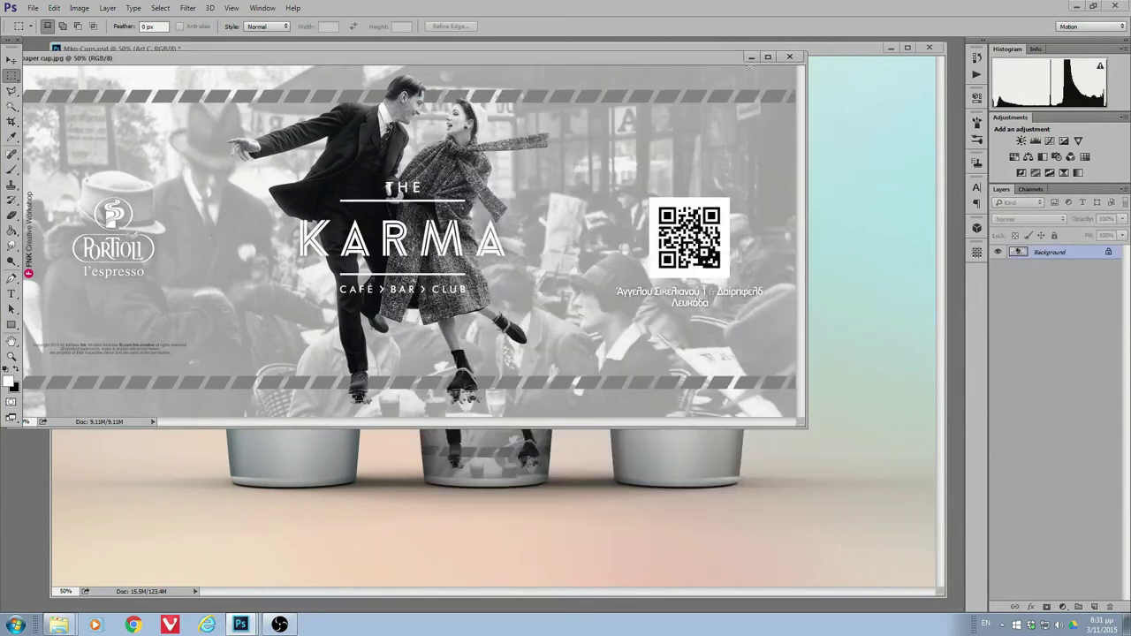
{"action": "left_click", "coordinate": [789, 56]}
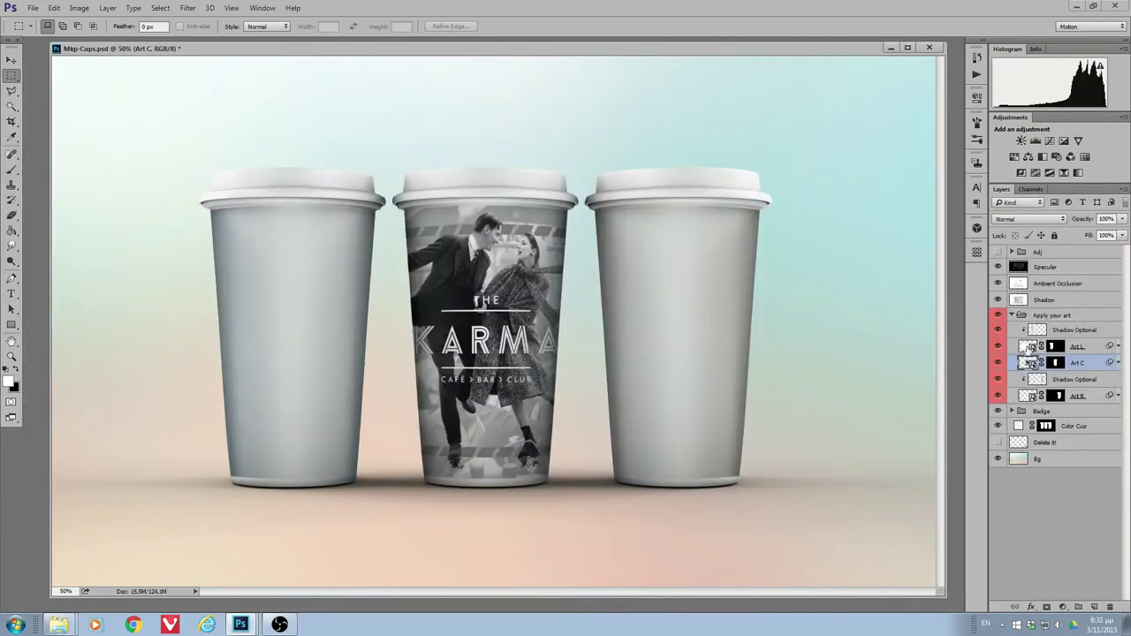
{"action": "double_click", "coordinate": [1029, 346]}
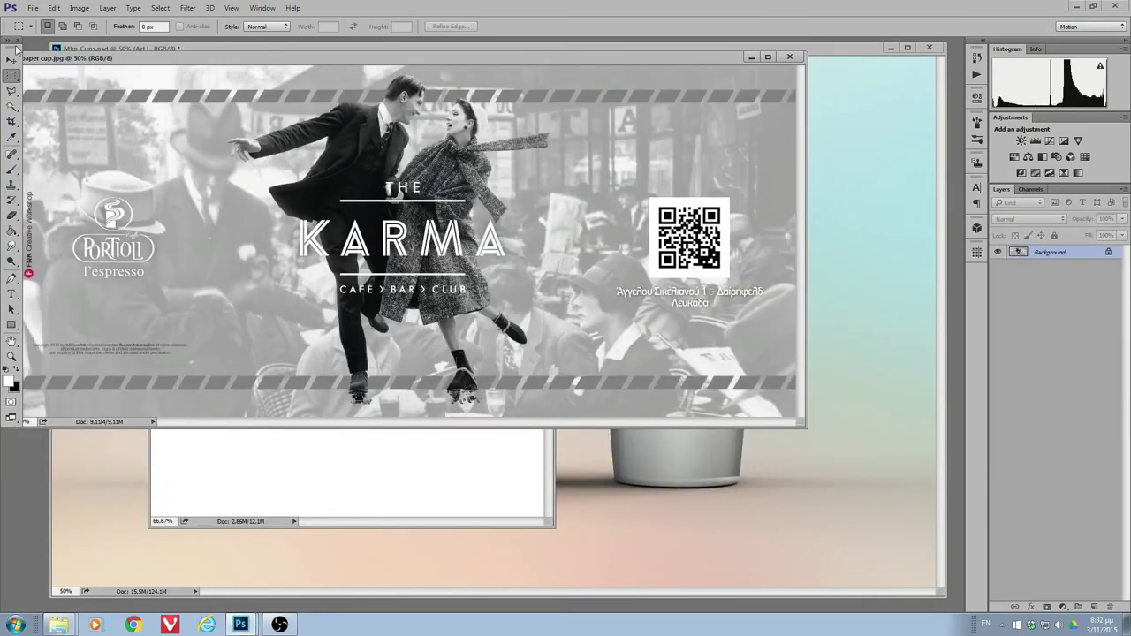
- Place the banner on the left cup so the Portioli logo shows, and save
{"action": "key", "text": "ctrl+t"}
{"action": "key", "text": "Return"}
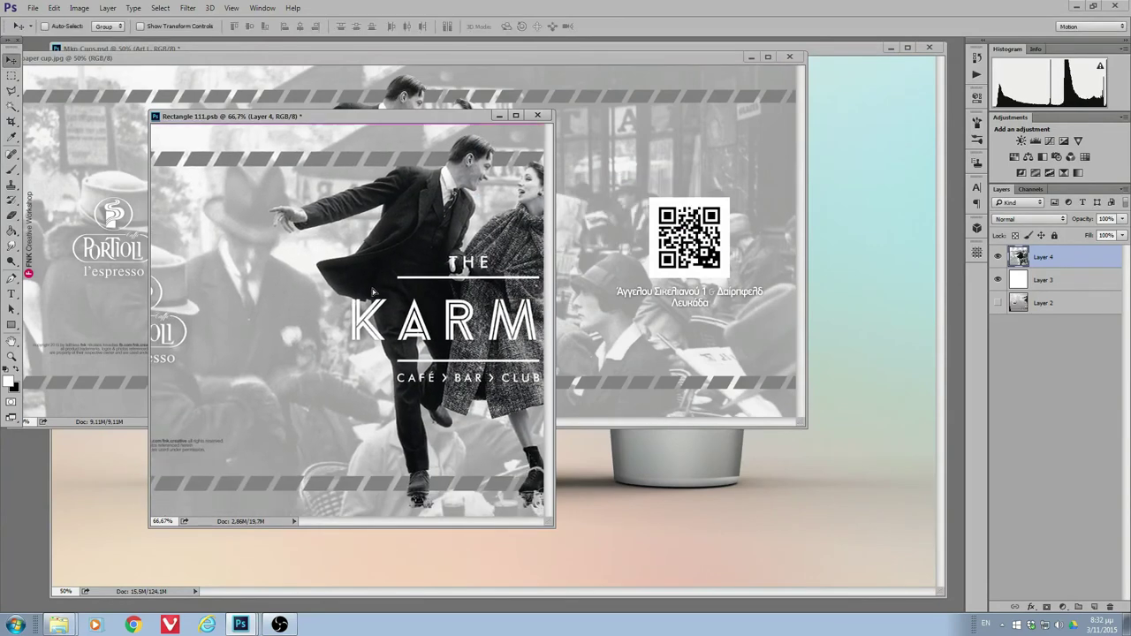
{"action": "left_click_drag", "start_coordinate": [283, 337], "coordinate": [447, 337]}
{"action": "key", "text": "ctrl+s"}
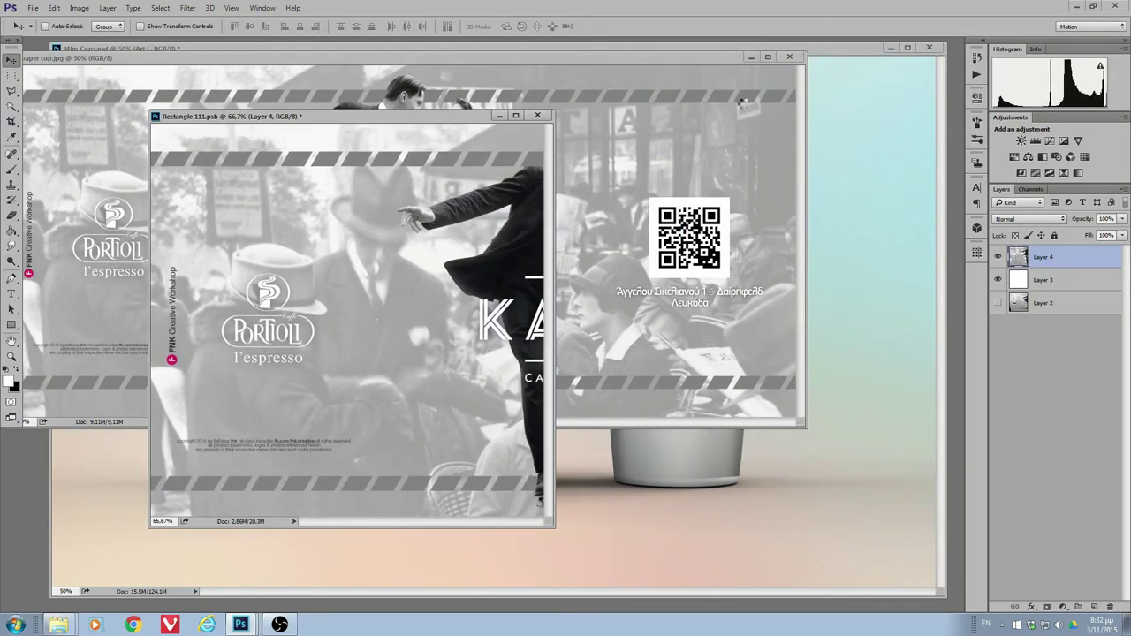
{"action": "left_click", "coordinate": [537, 115]}
- Place the banner on the right cup so the QR code shows, and save
{"action": "double_click", "coordinate": [1023, 397]}
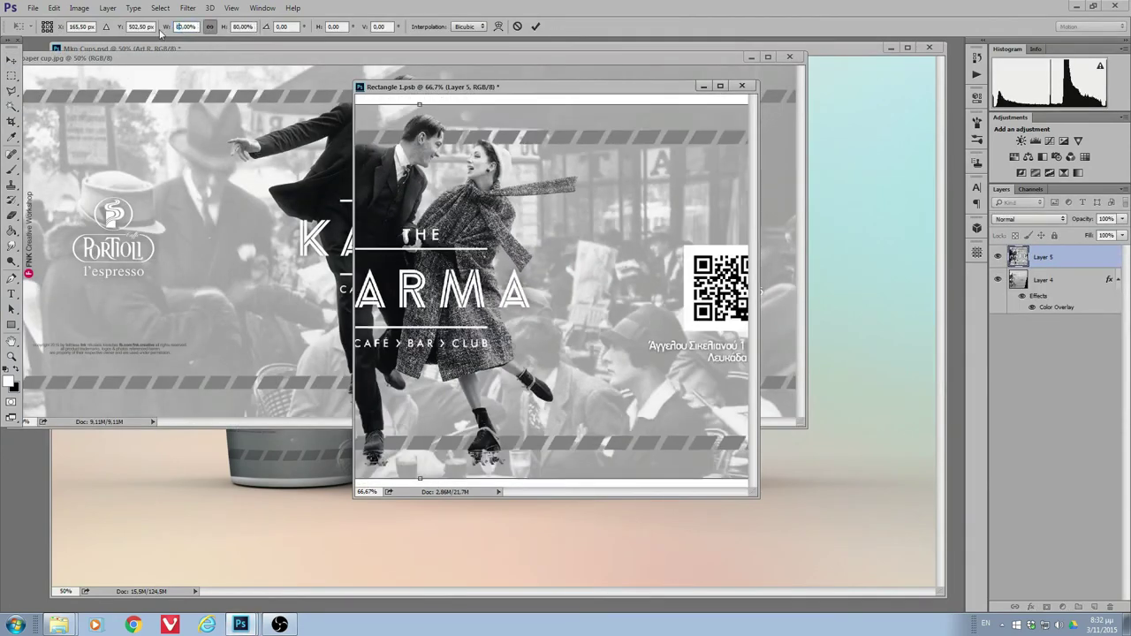
{"action": "key", "text": "Return"}
{"action": "left_click_drag", "start_coordinate": [716, 302], "coordinate": [618, 302]}
{"action": "key", "text": "ctrl+s"}
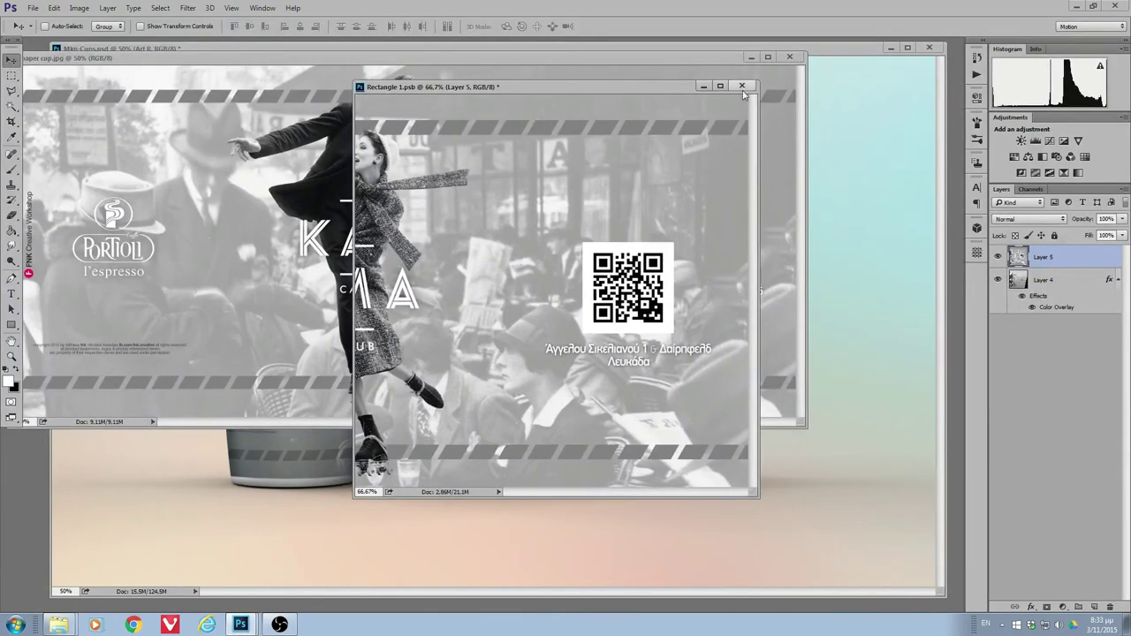
{"action": "left_click", "coordinate": [742, 86]}
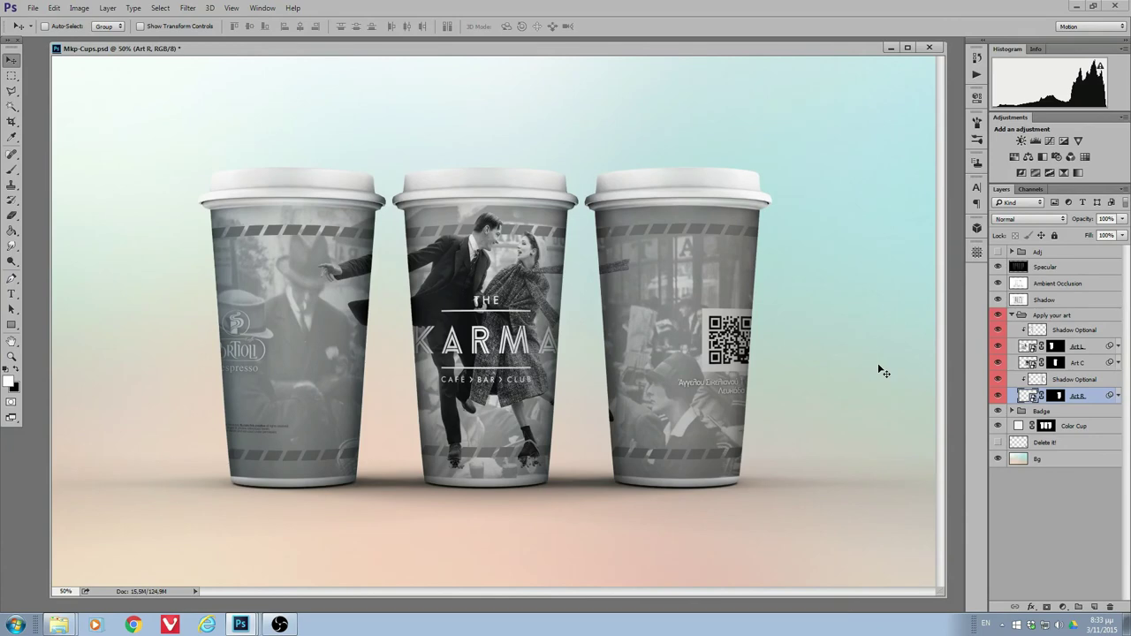
- Reopen the right and left cup artworks, saving and closing each
{"action": "double_click", "coordinate": [1027, 396]}
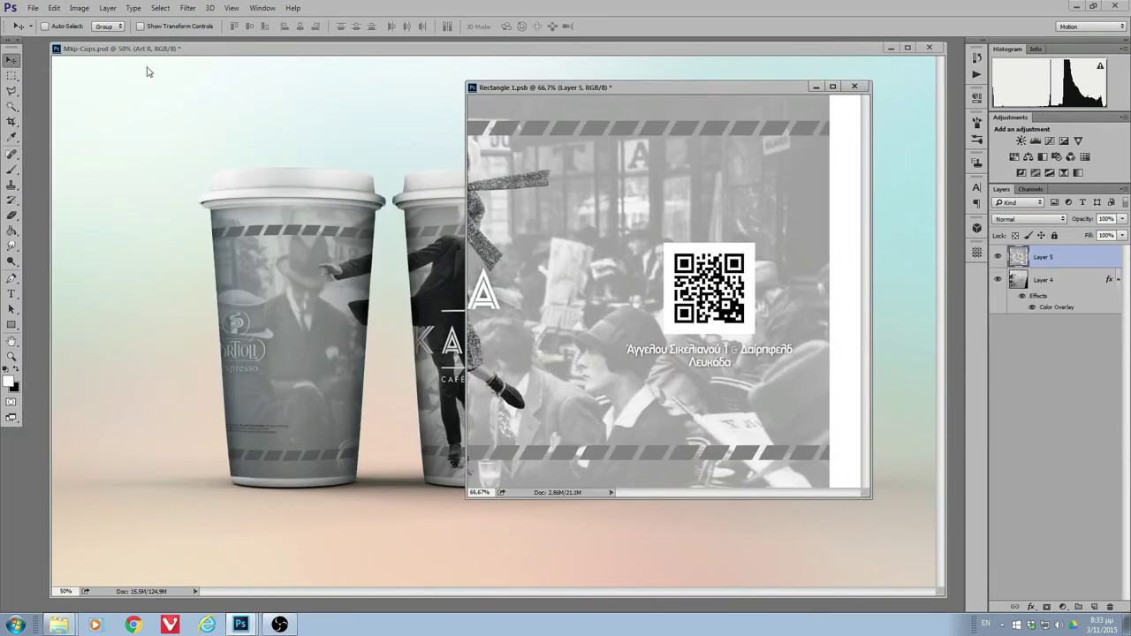
{"action": "key", "text": "ctrl+s"}
{"action": "key", "text": "ctrl+w"}
{"action": "double_click", "coordinate": [1029, 400]}
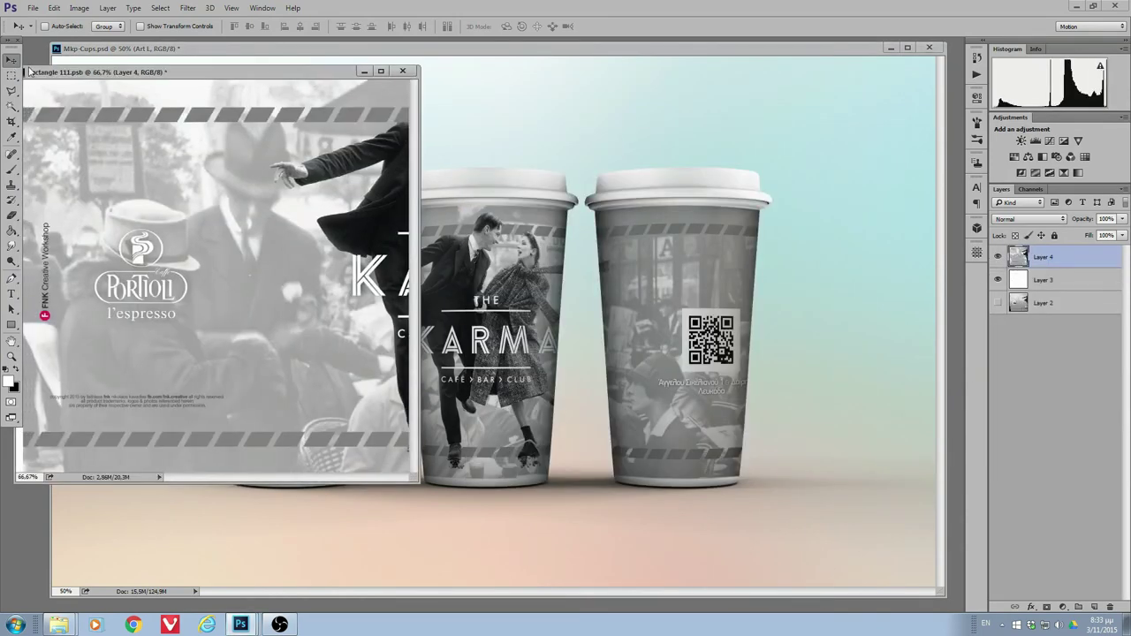
{"action": "key", "text": "ctrl+s"}
{"action": "key", "text": "ctrl+w"}
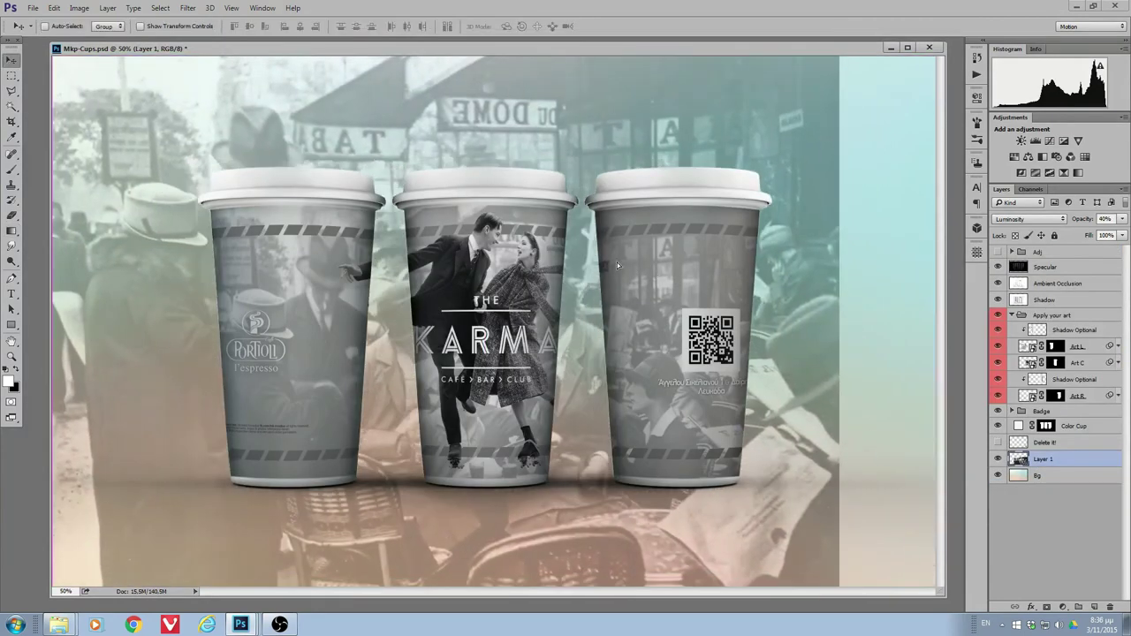
- Enlarge the café photo to fill the canvas, fade its bottom with a gradient, opacity 20%
{"action": "mouse_move", "coordinate": [618, 265]}
{"action": "left_mouse_down"}
{"action": "mouse_move", "coordinate": [978, 579]}
{"action": "mouse_move", "coordinate": [972, 510]}
{"action": "left_mouse_up"}
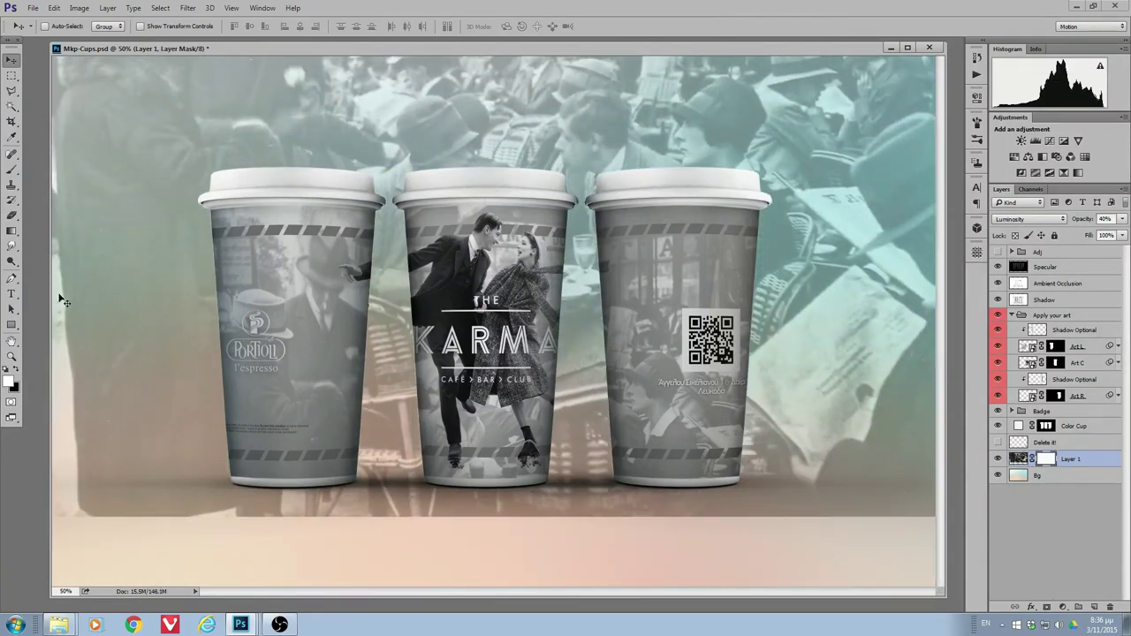
{"action": "key", "text": "g"}
{"action": "left_click_drag", "start_coordinate": [495, 389], "coordinate": [495, 504]}
{"action": "type", "text": "2015 by faithless ..."}
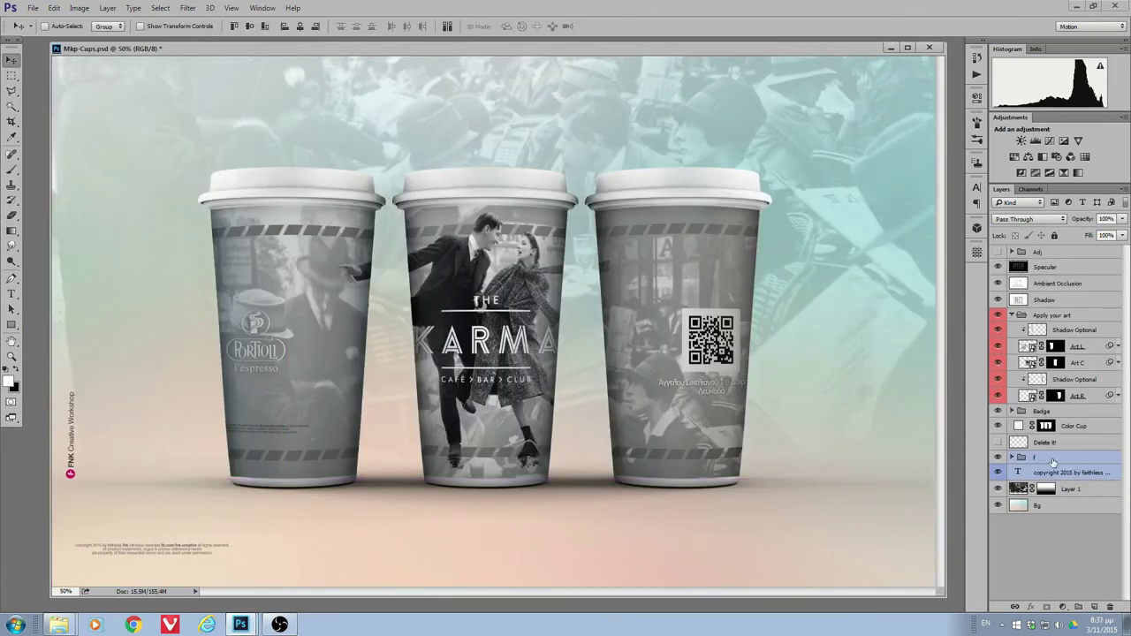
- Centre the copyright text at the bottom and move the vertical FNK credit to the right edge
{"action": "key", "text": "ctrl+t"}
{"action": "key", "text": "Return"}
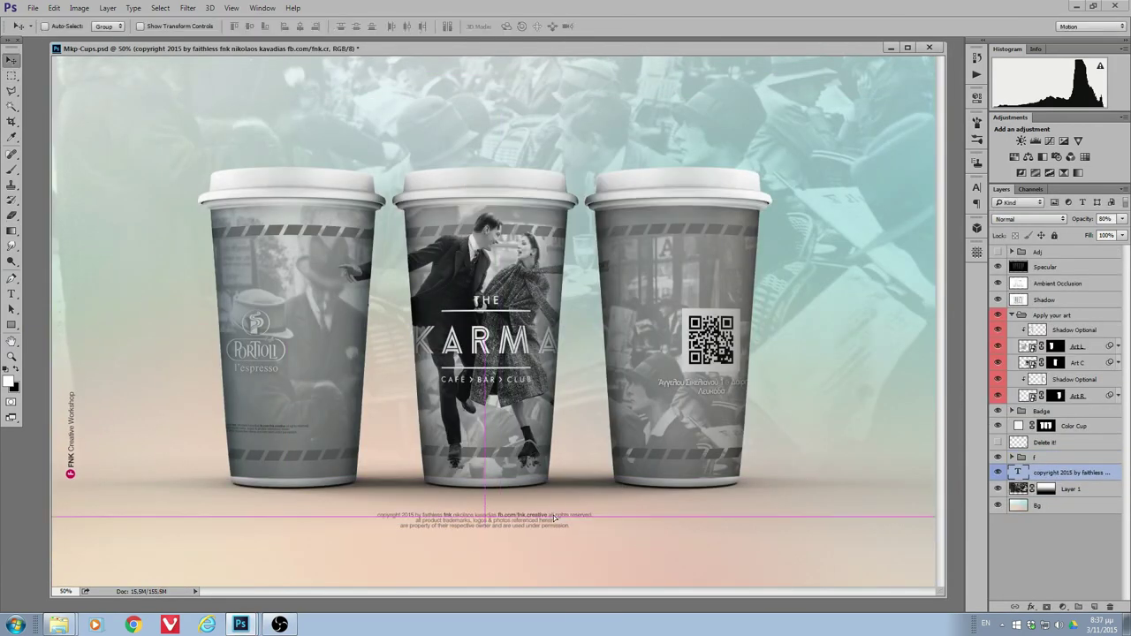
{"action": "left_click", "coordinate": [1032, 456]}
{"action": "mouse_move", "coordinate": [85, 502]}
{"action": "left_mouse_down"}
{"action": "mouse_move", "coordinate": [926, 334]}
{"action": "mouse_move", "coordinate": [933, 357]}
{"action": "left_mouse_up"}
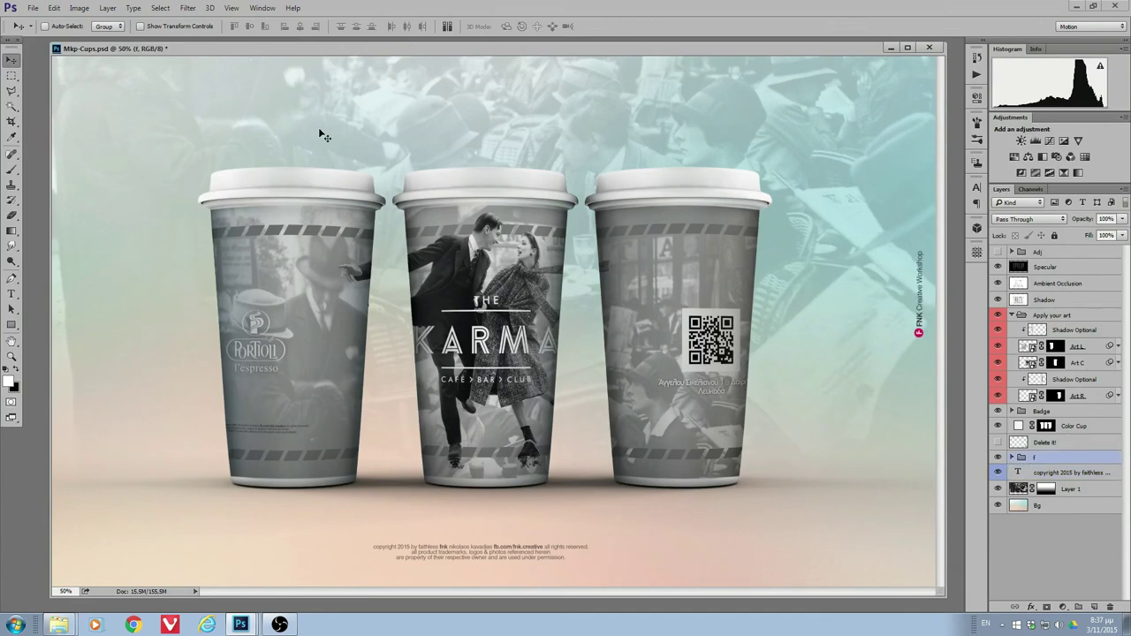